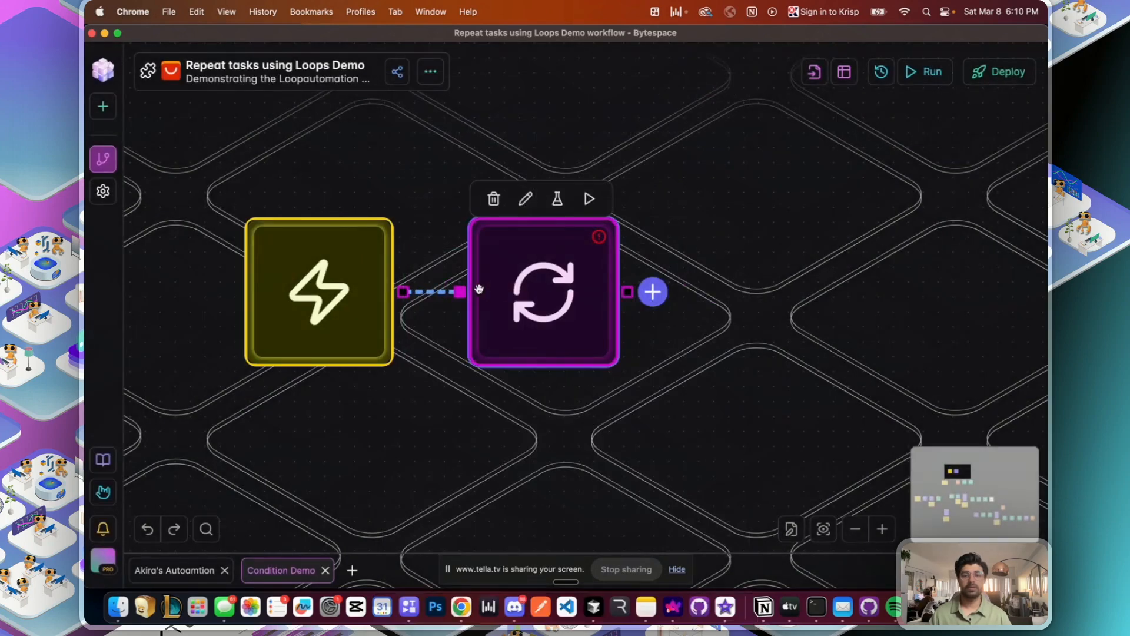
Open the loop block's settings and set it to loop through Elements
click(540, 294)
click(542, 257)
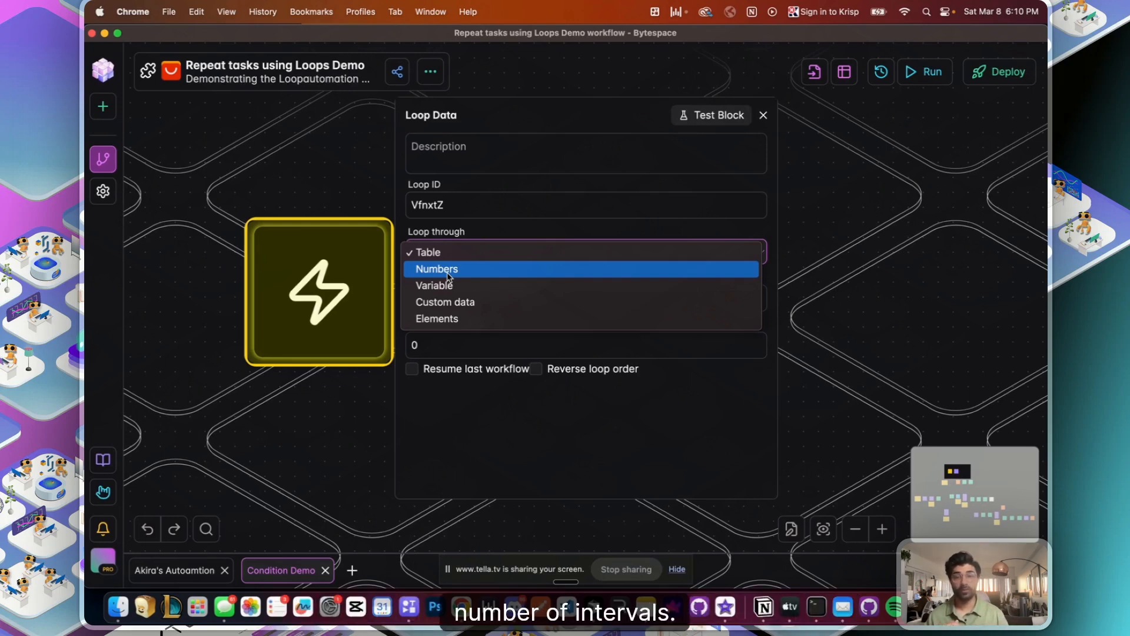
click(456, 321)
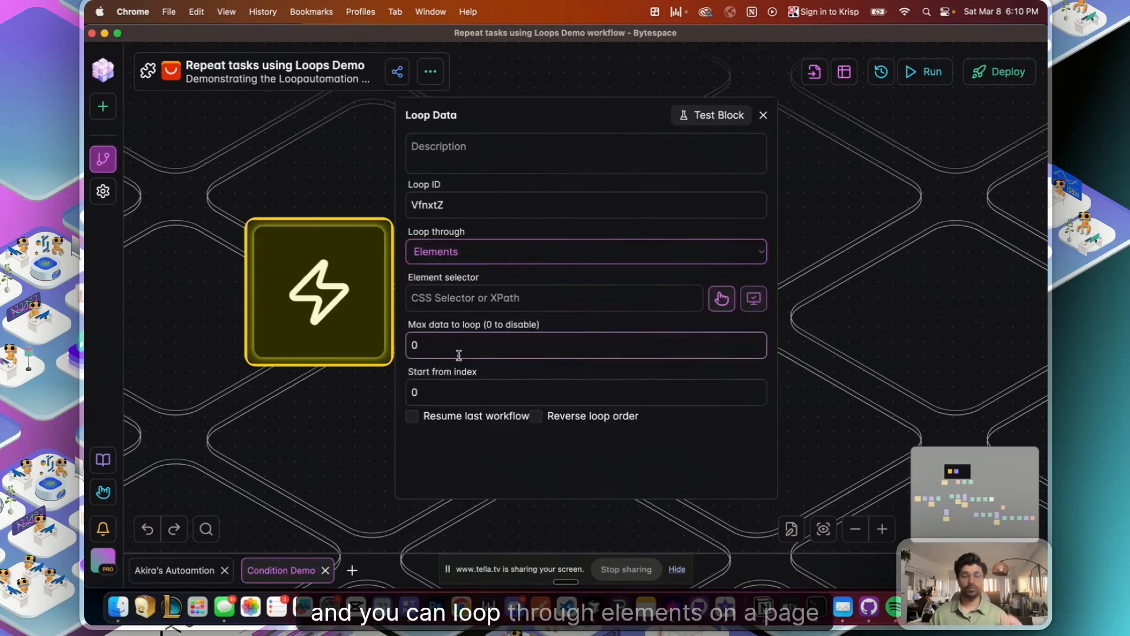
Select the AliExpress product listings as a list and copy their selector div#card-list > div into the loop block's element selector
click(722, 299)
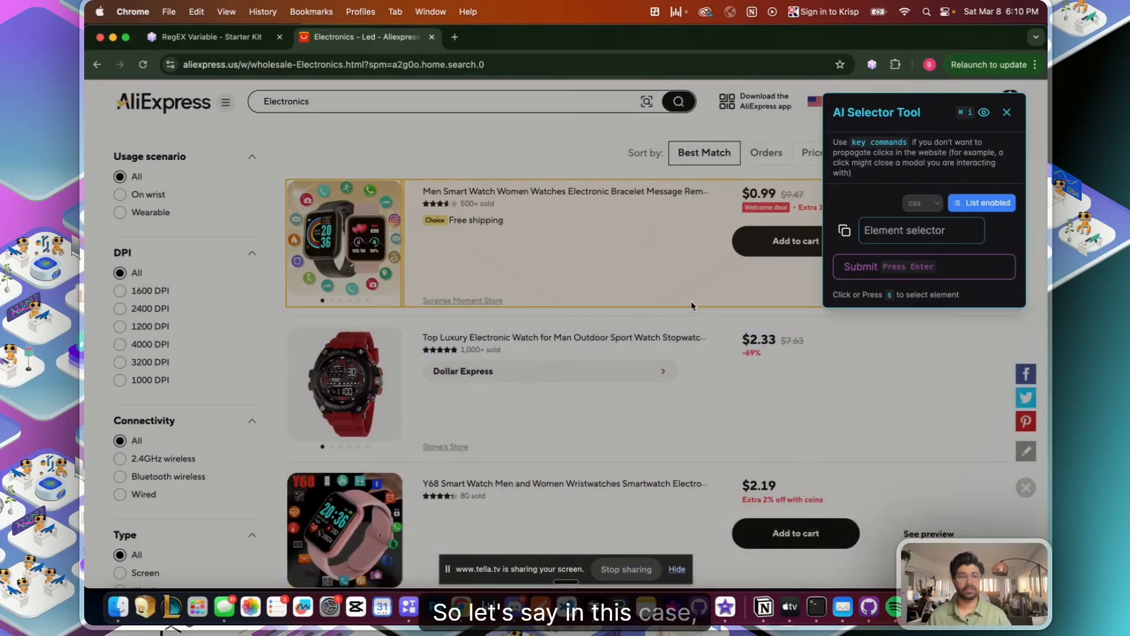
click(990, 204)
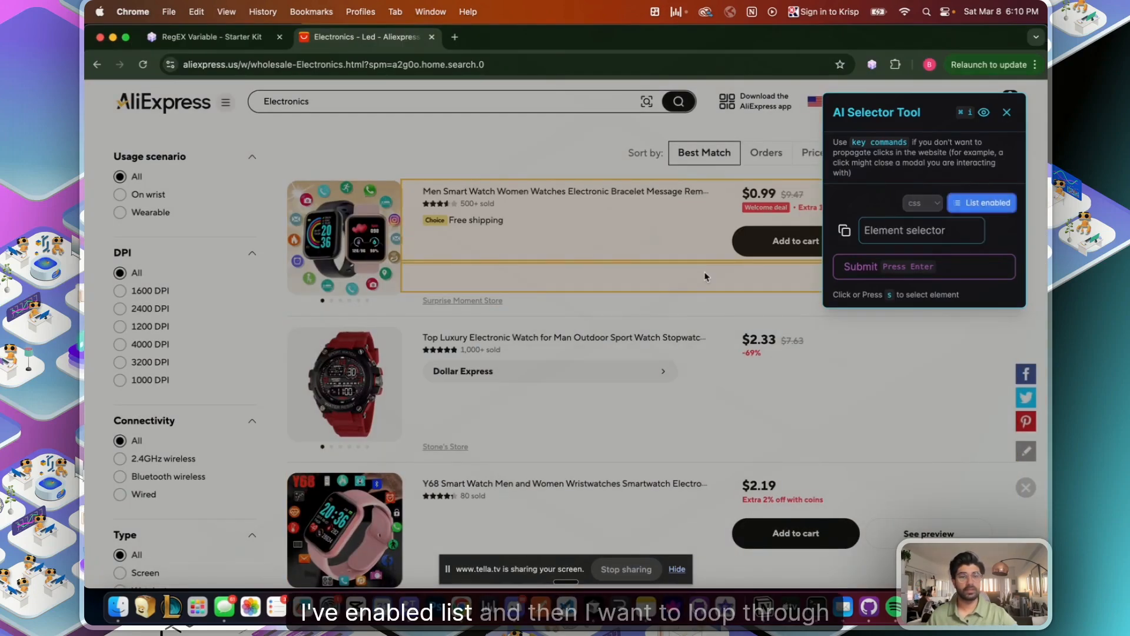
key(s)
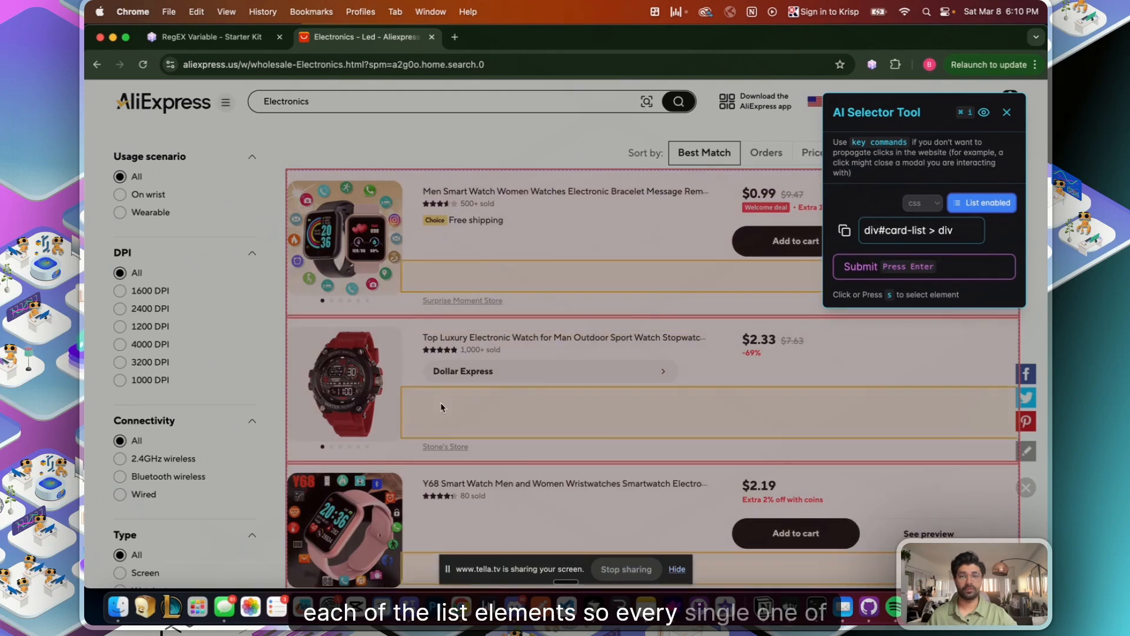
triple_click(936, 229)
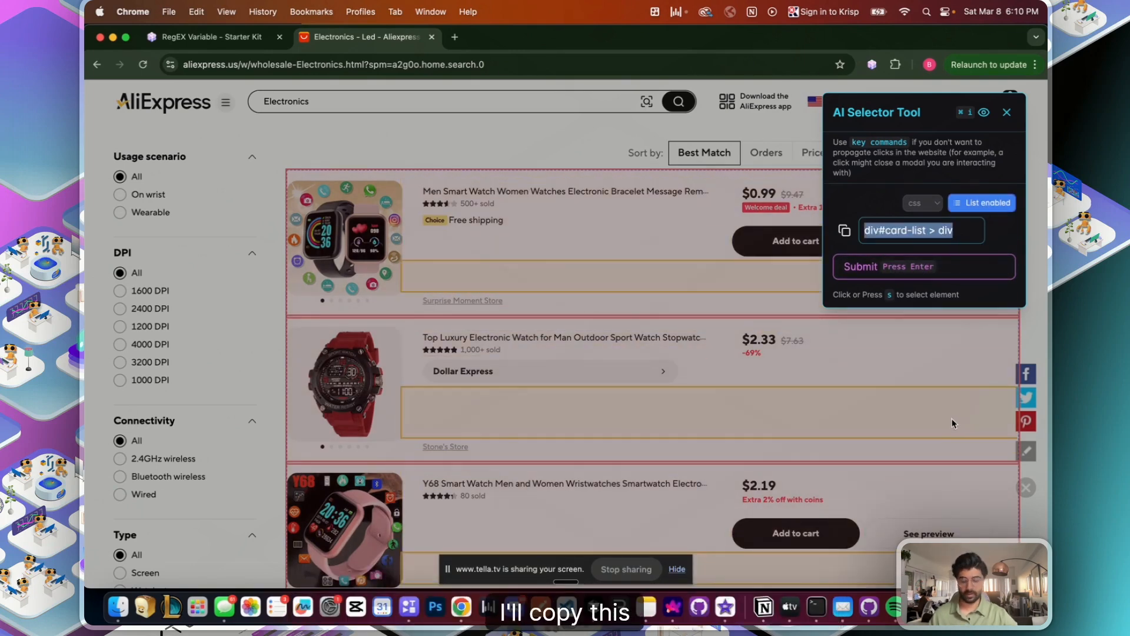
key(super+c)
key(ctrl+Up)
click(486, 264)
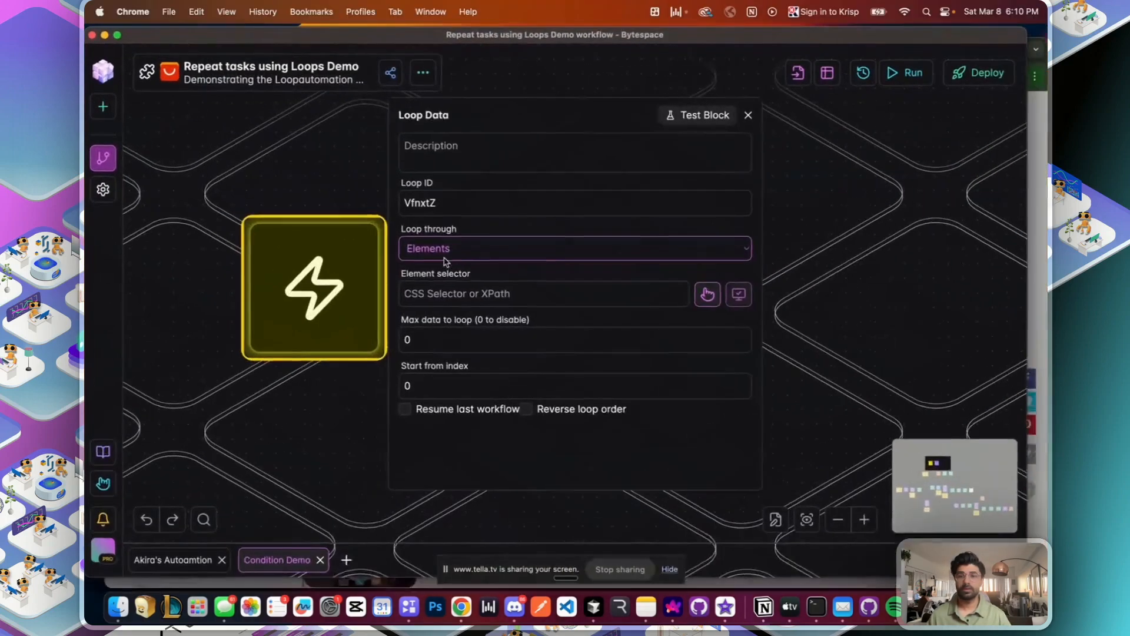
Describe the loop block as "Loop through product listings" and set its loop ID to ProductLIstings
click(485, 166)
text(Loop through p[ro)
text(oduc)
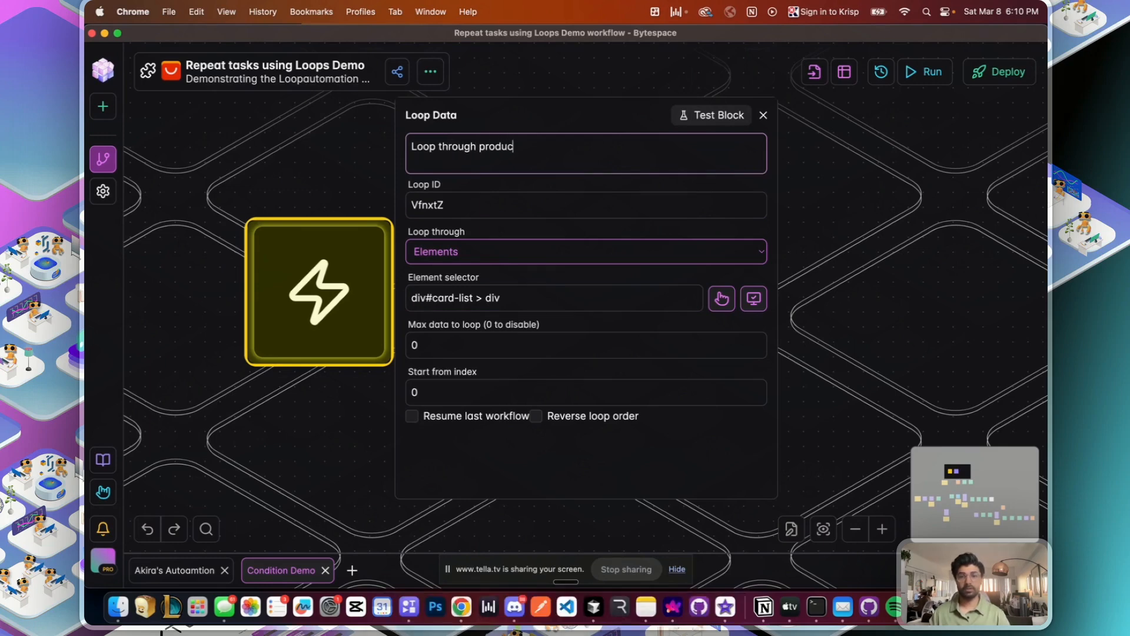
click(469, 204)
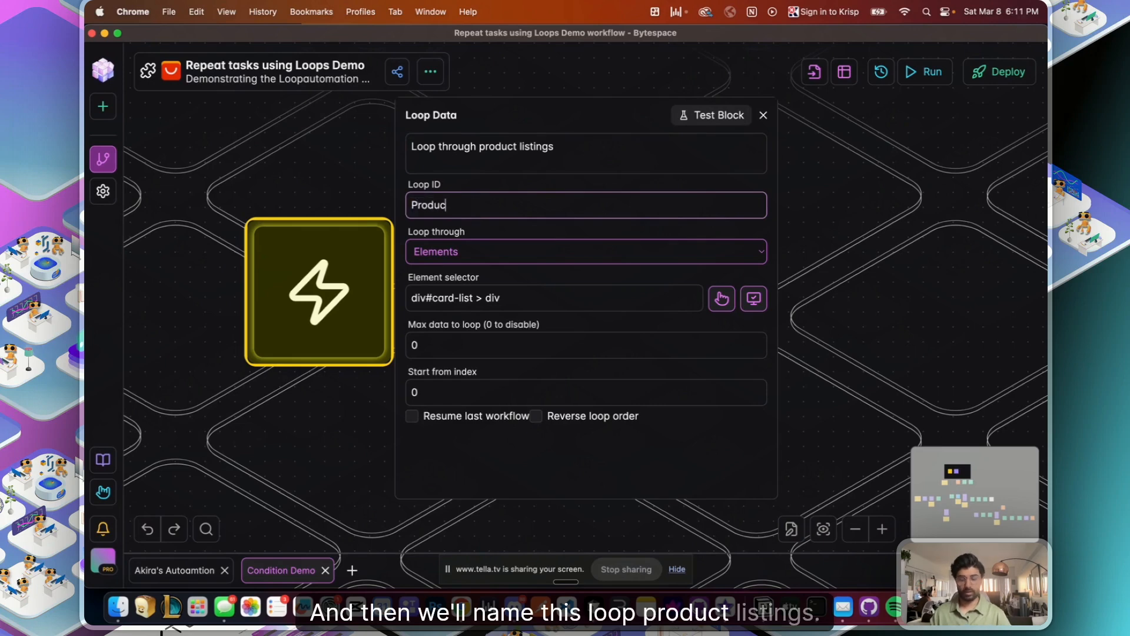
Set the loop block's maximum data to loop to 3 and close its settings
click(469, 352)
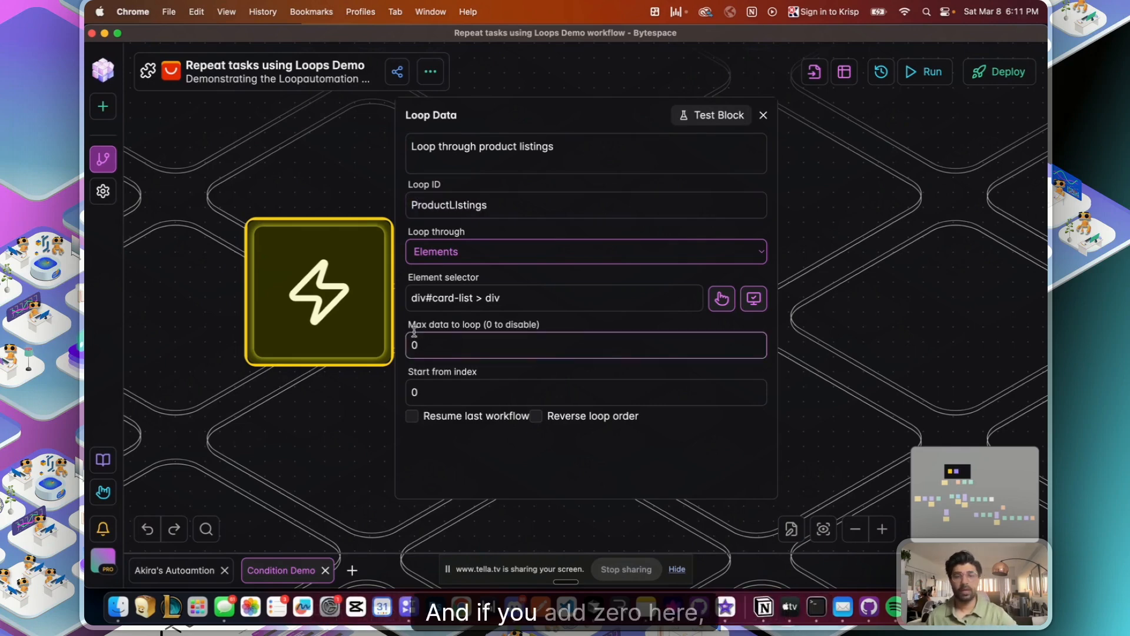
key(ctrl+Up)
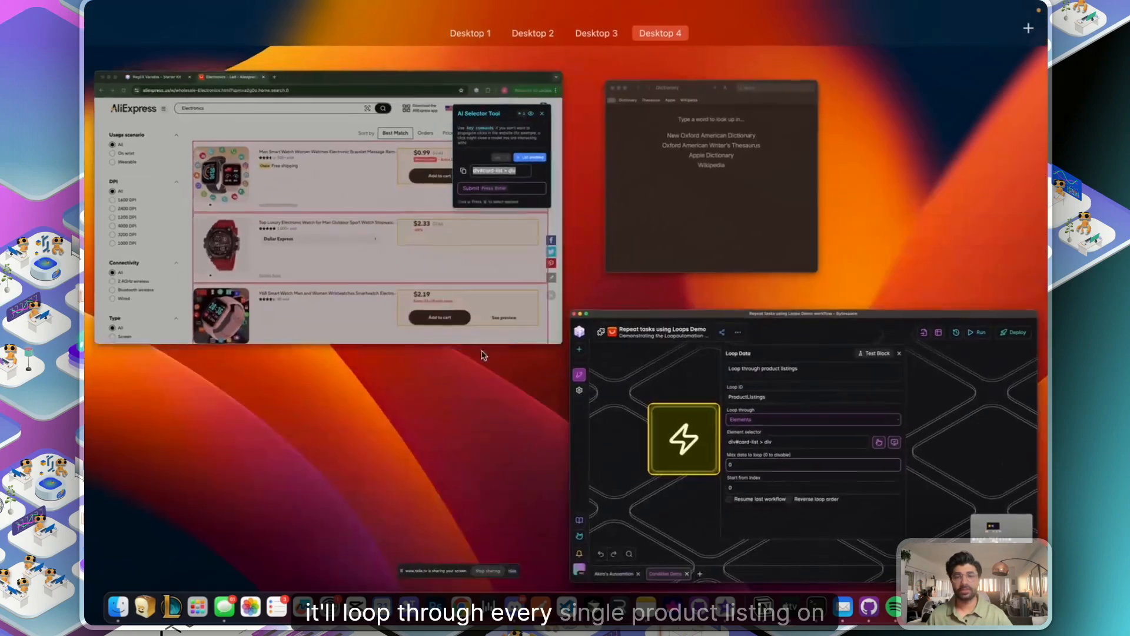
click(362, 242)
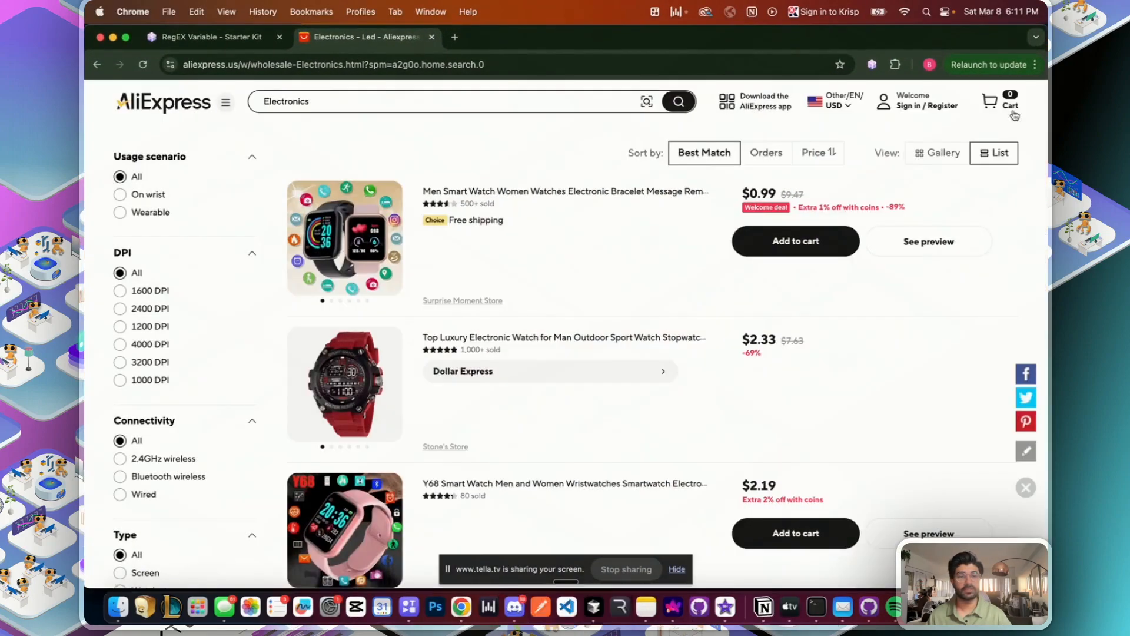
scroll(692, 371, down, 10)
key(ctrl+Up)
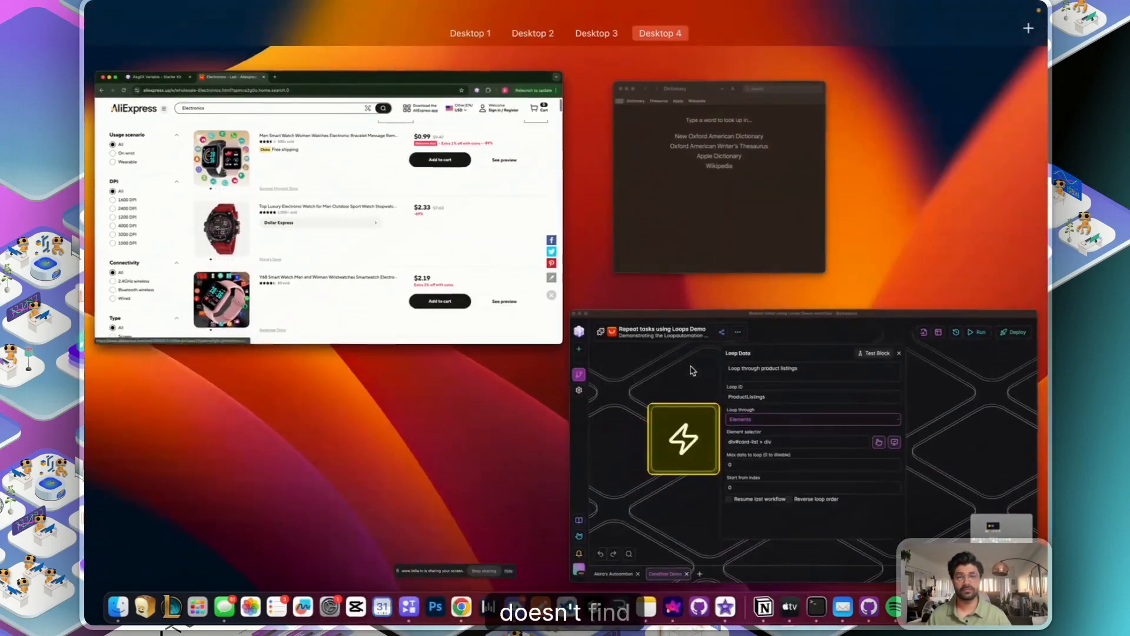
click(576, 315)
click(506, 347)
key(BackSpace)
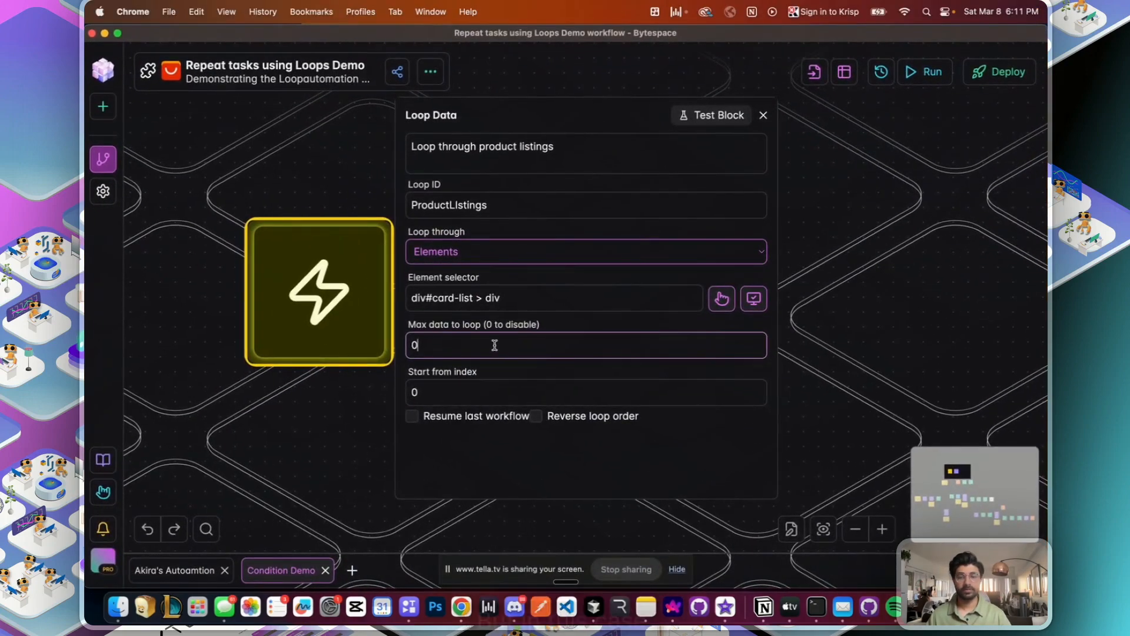
text(3)
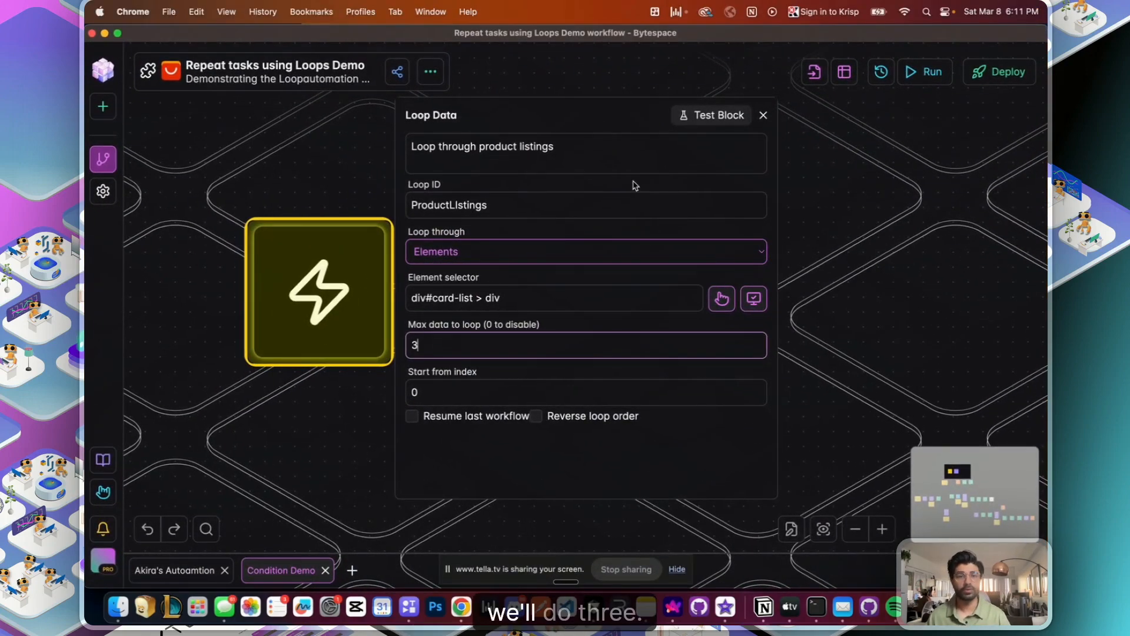
click(763, 115)
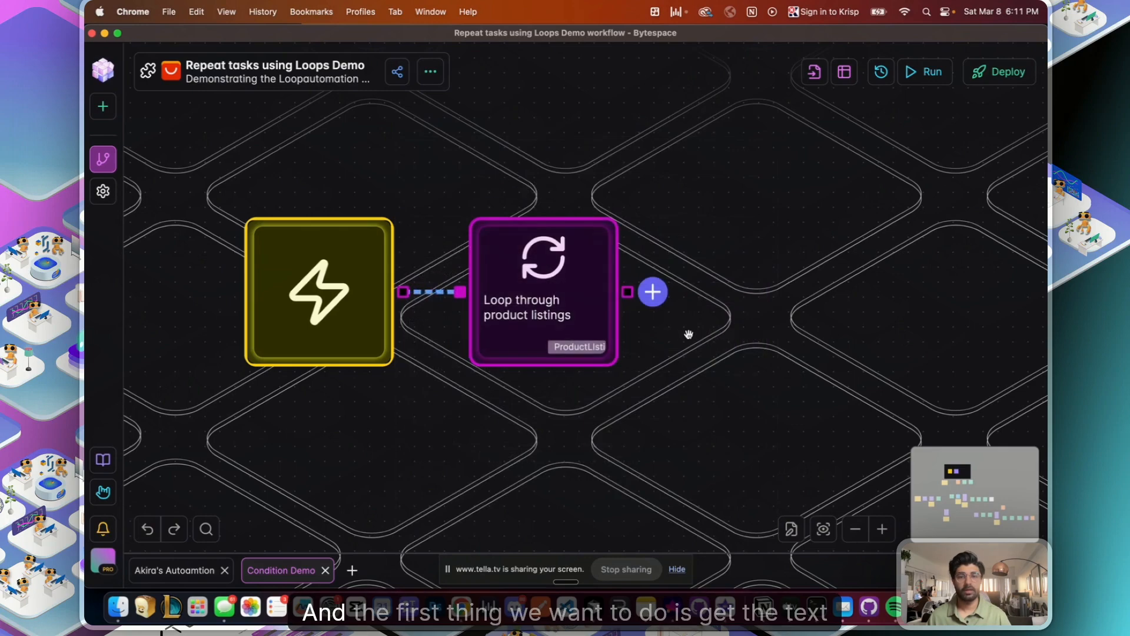
Add a Get Text block after the product listings loop block
drag(687, 330, 574, 337)
click(528, 293)
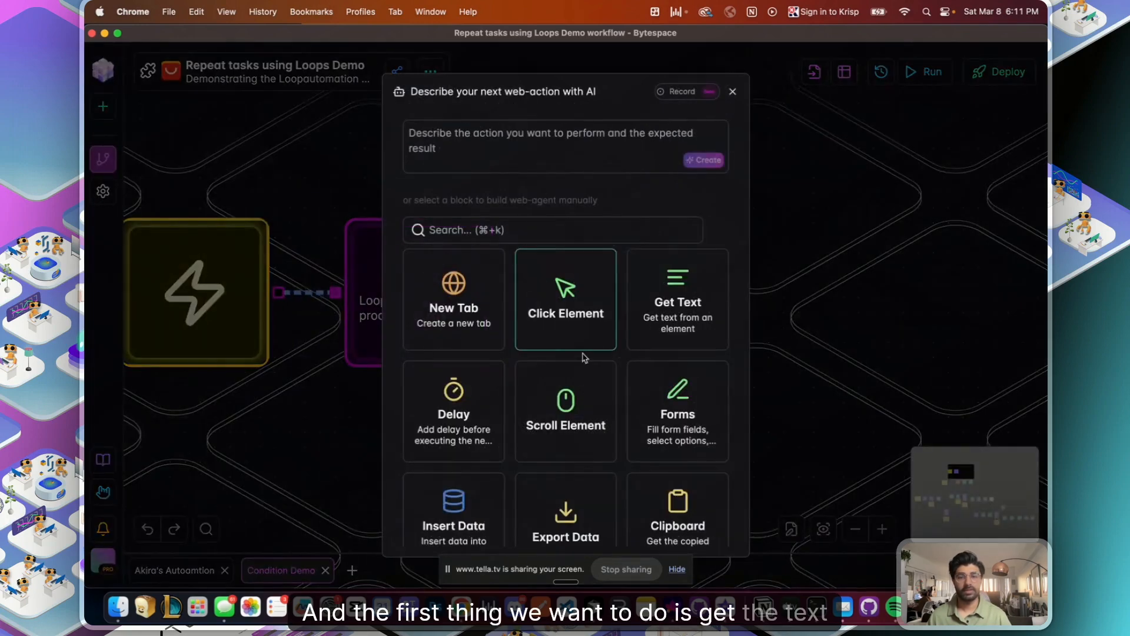
click(692, 317)
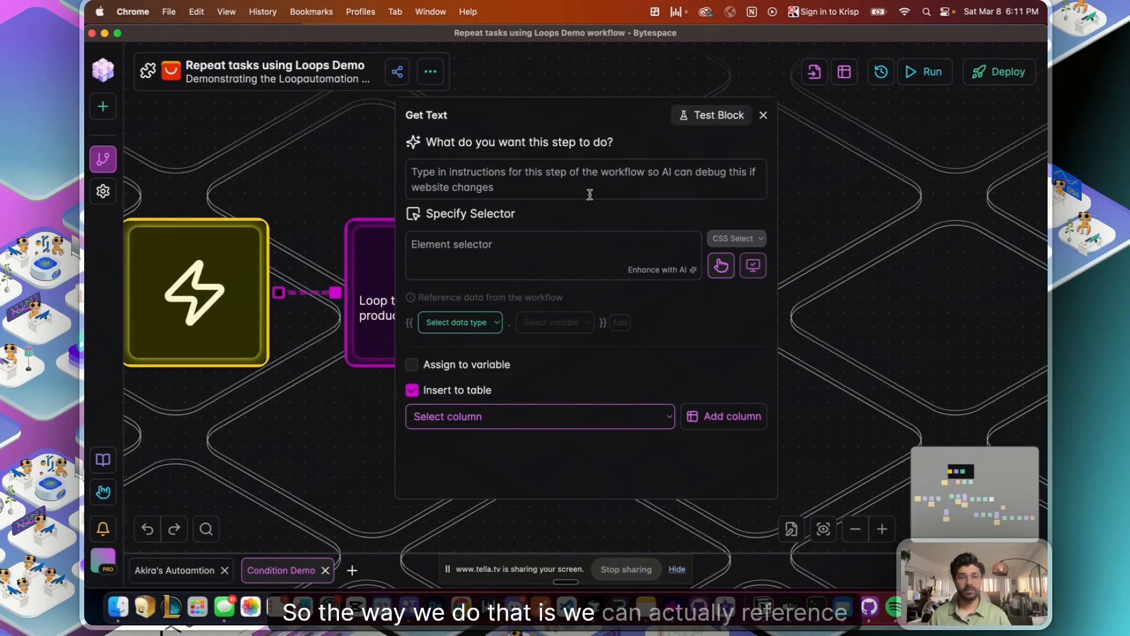
Set the Get Text selector to {{loopData.ProductLIstings}}, insert its text into the FullProductText column and close the block's settings
click(505, 254)
text({{)
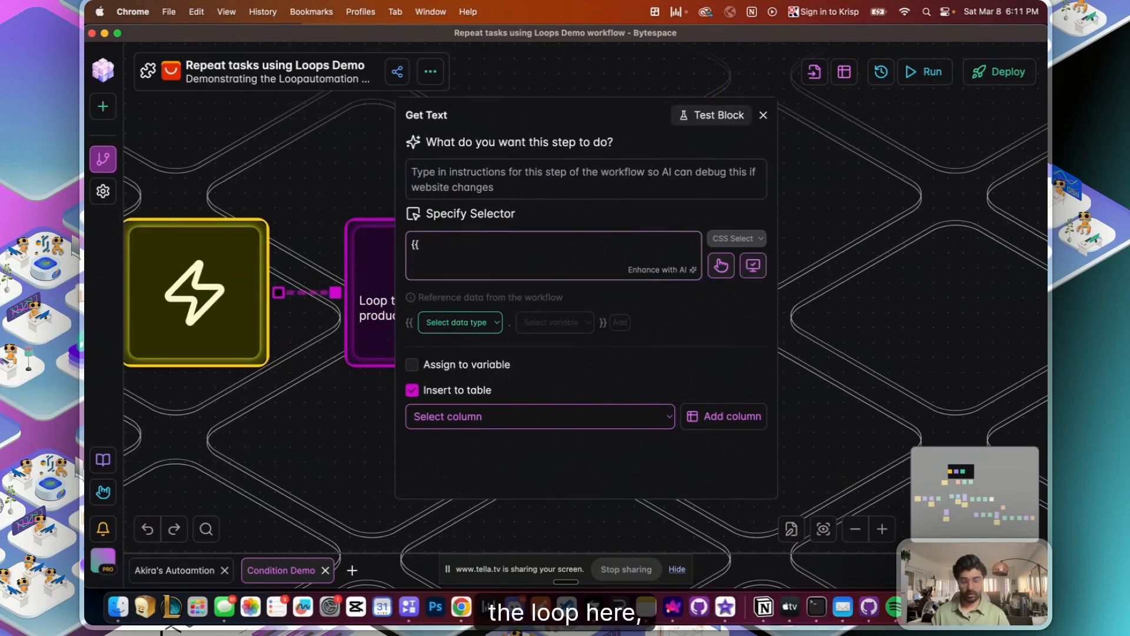
text(loopData.)
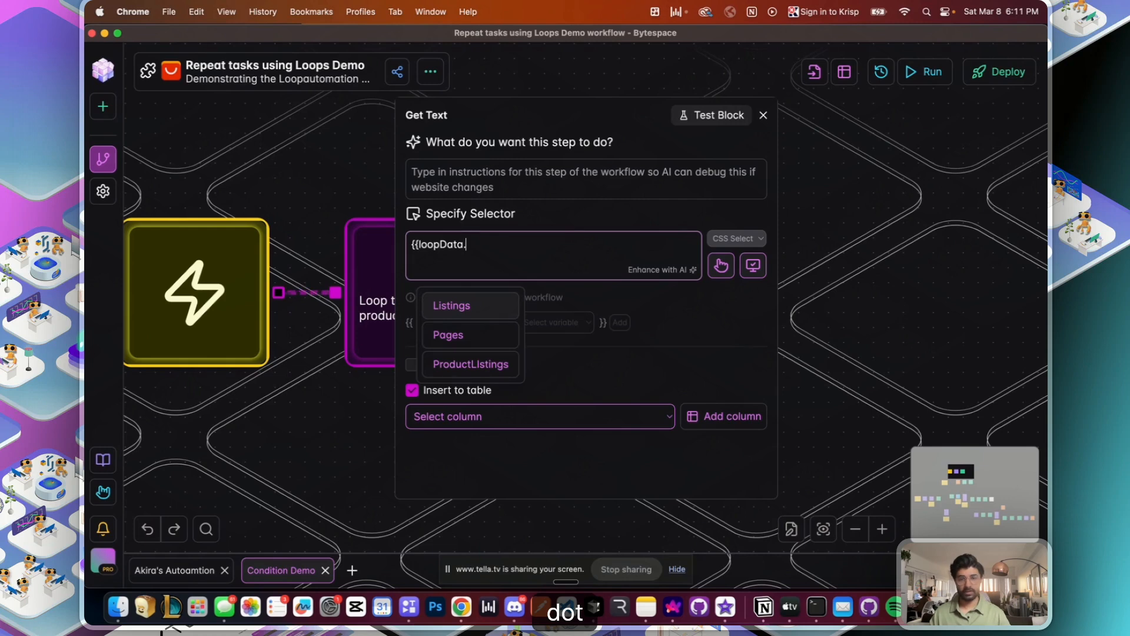
text(ProductLIstings)
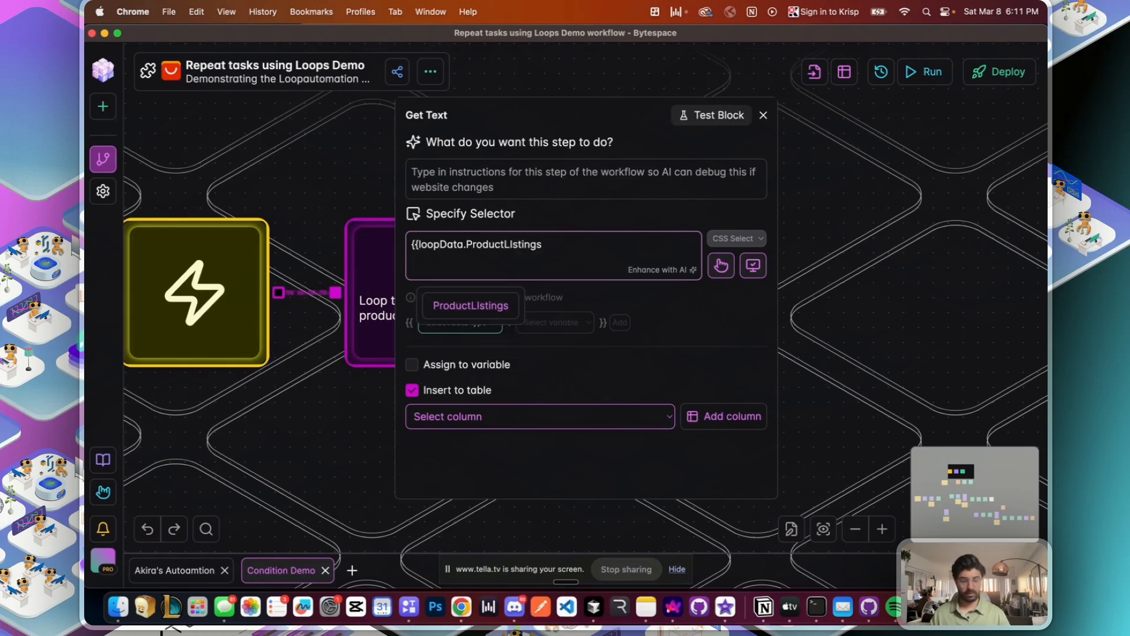
text(}})
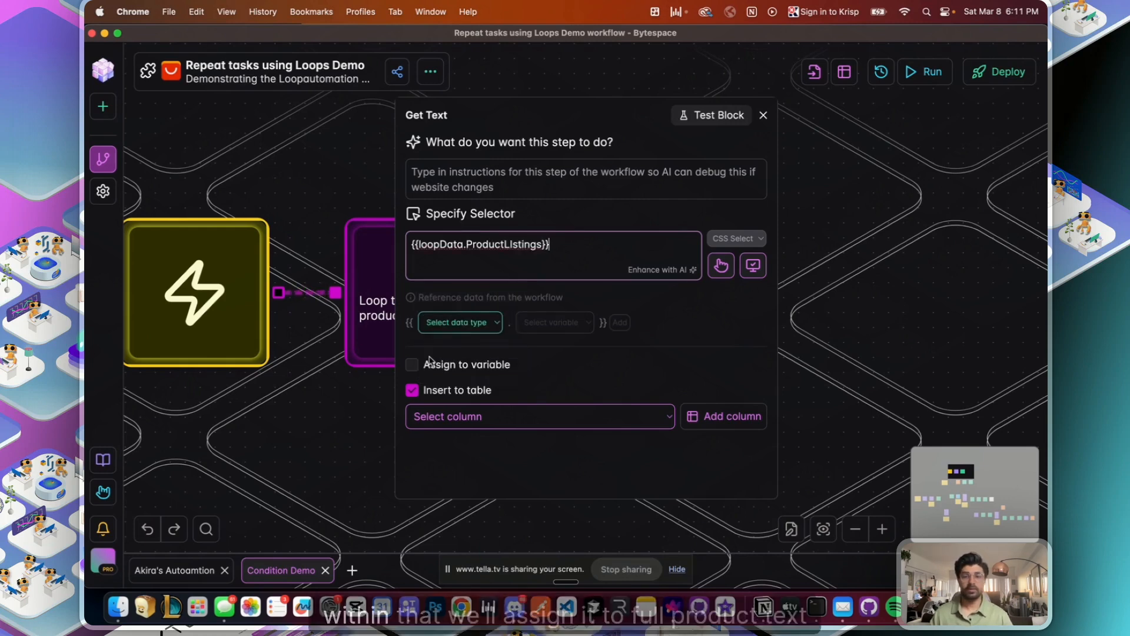
click(461, 417)
click(477, 484)
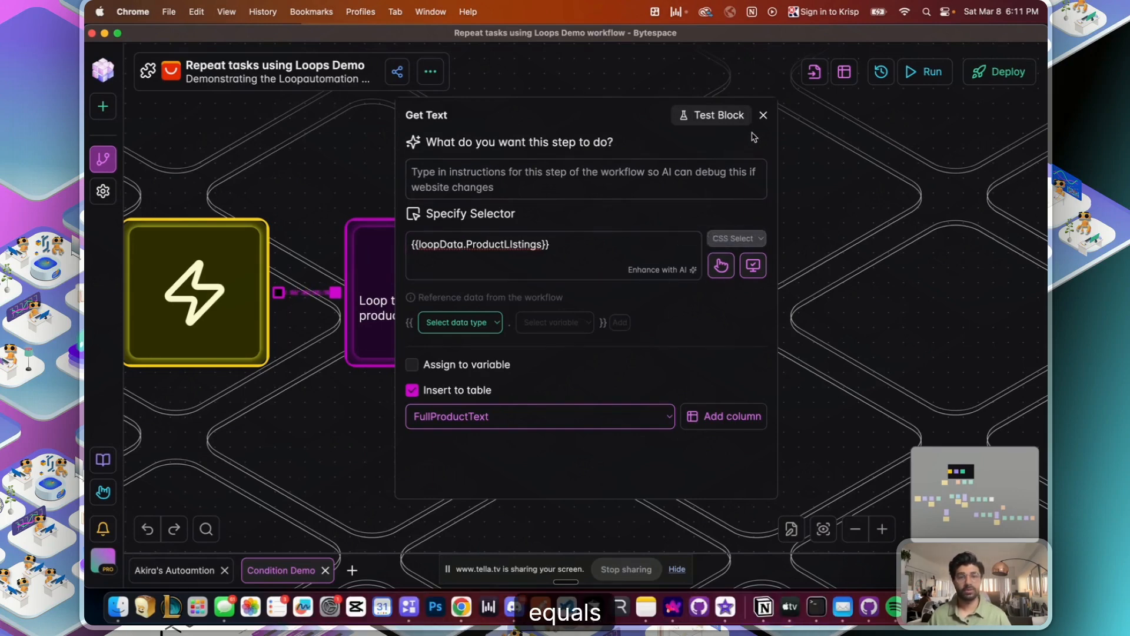
click(764, 116)
Compare the loop block's ID and element selector with the loop reference used in the Get Text block
double_click(472, 291)
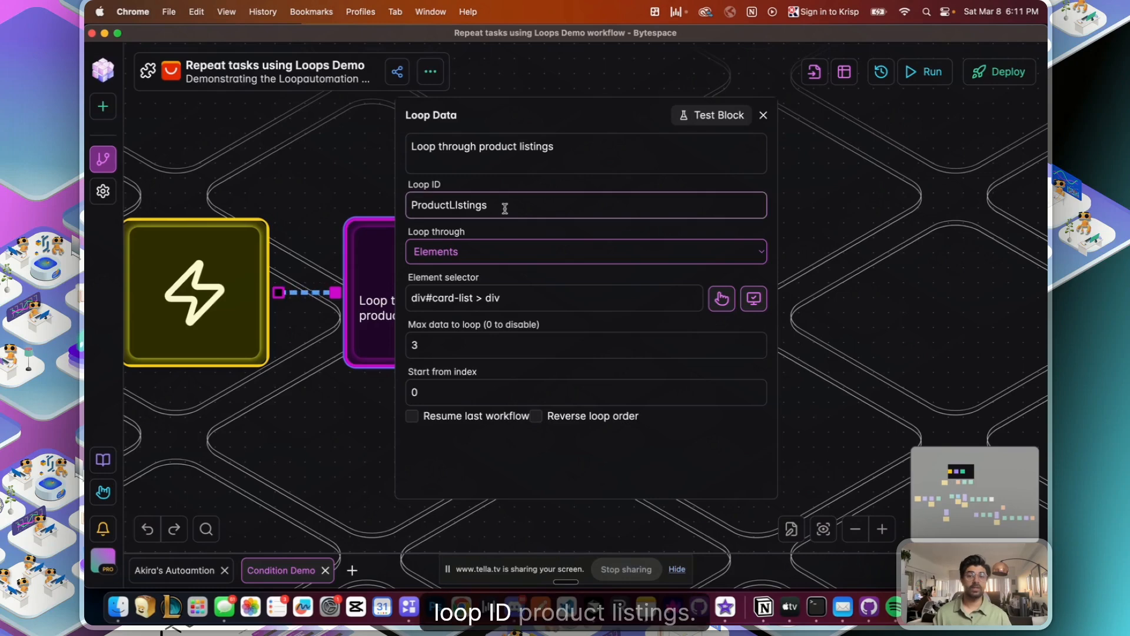
click(764, 115)
click(617, 311)
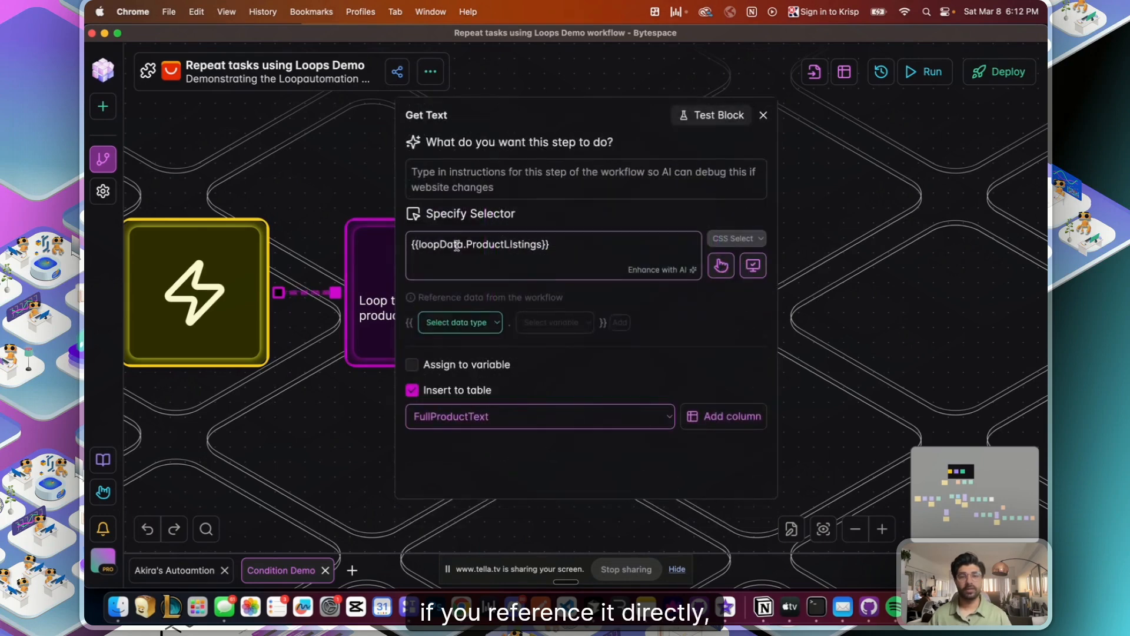
click(458, 278)
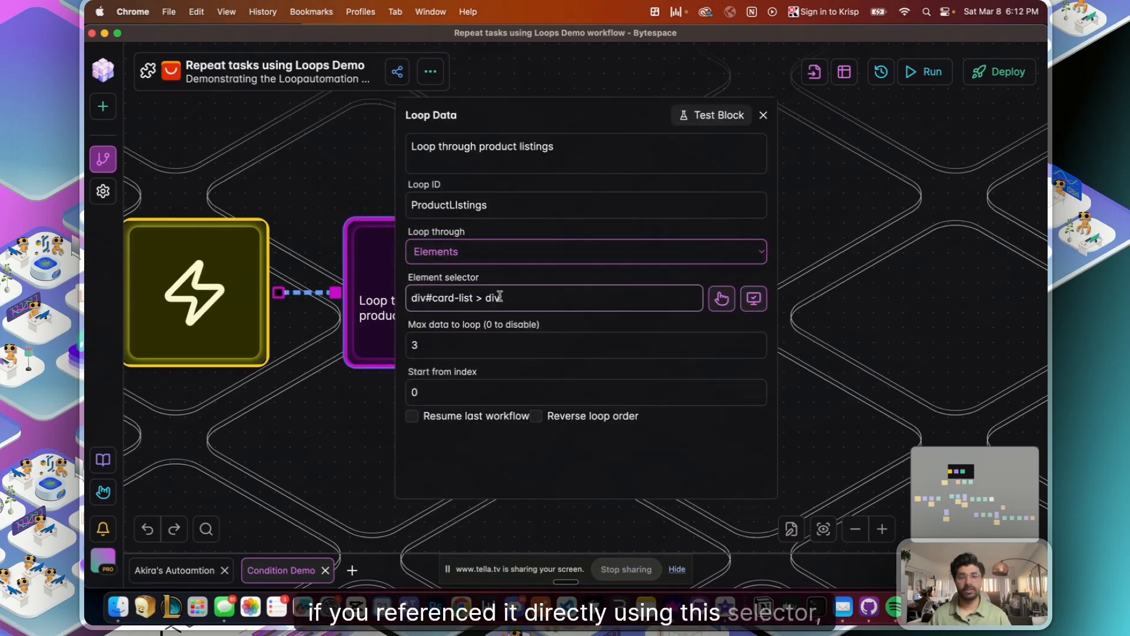
click(763, 115)
click(628, 302)
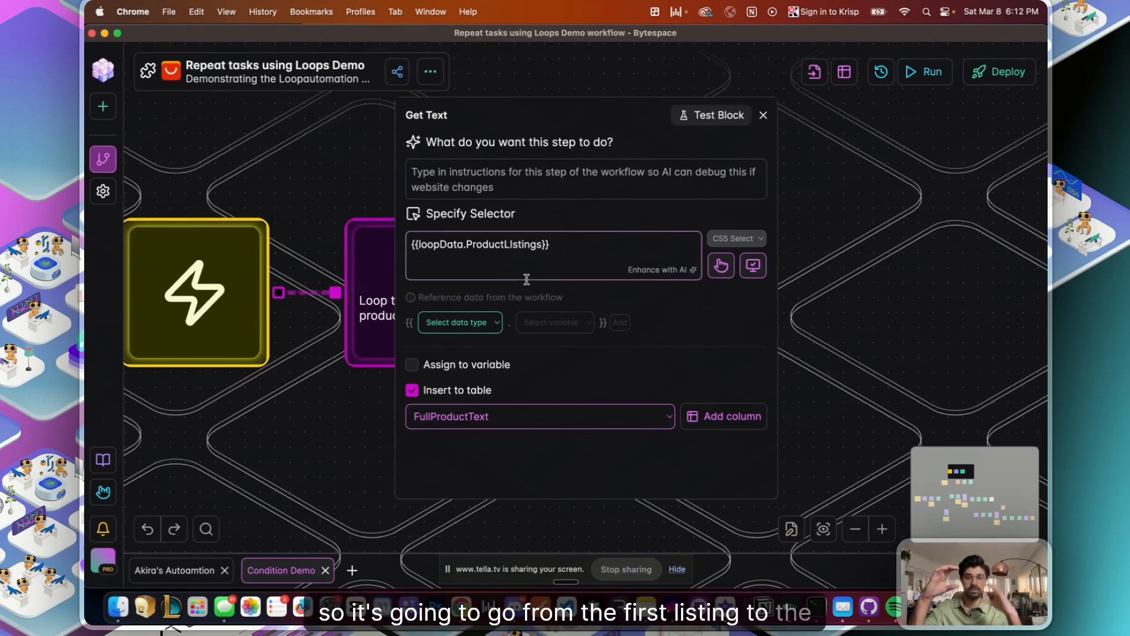
click(763, 116)
Add a second Get Text block after the first one, with the selector {{loopData.ProductLIstings}}
click(630, 304)
click(677, 300)
click(553, 254)
text({{)
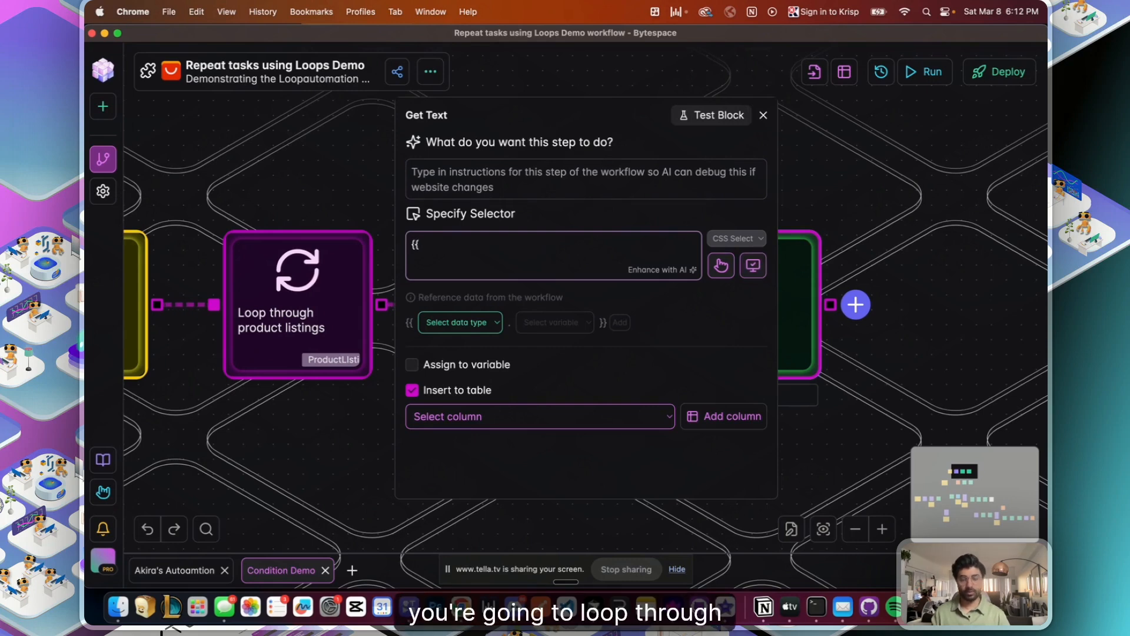
text(loopData.)
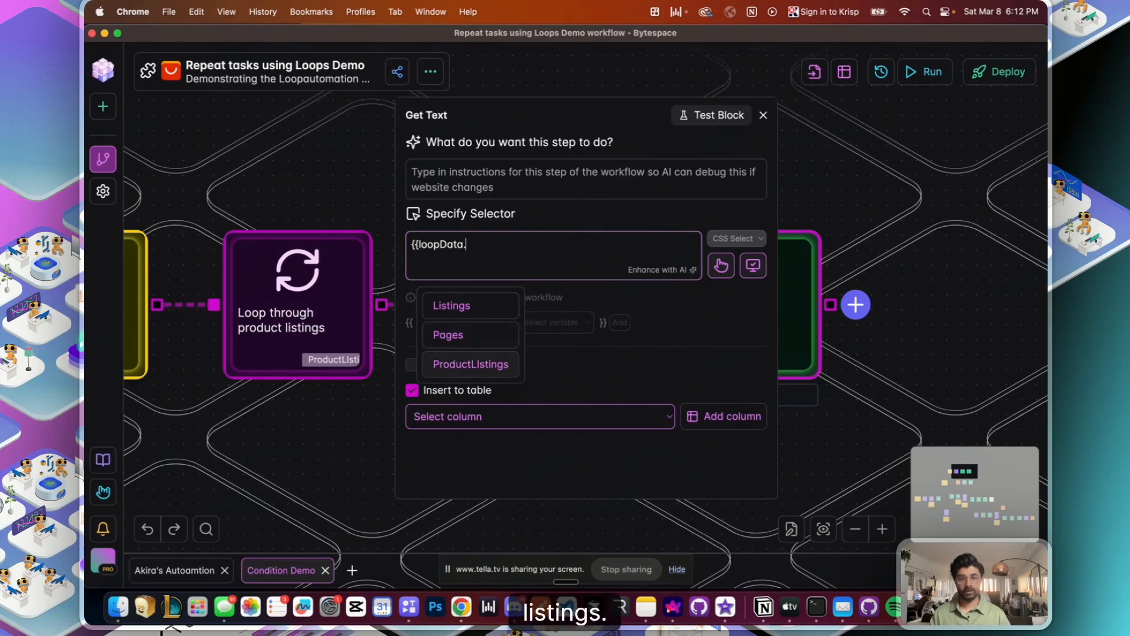
key(Down)
key(Down)
key(Return)
text(})
Describe the second Get Text block as "Get the title text from each of the listings" and insert its text into the ProductTitle column
click(415, 172)
text(Get the)
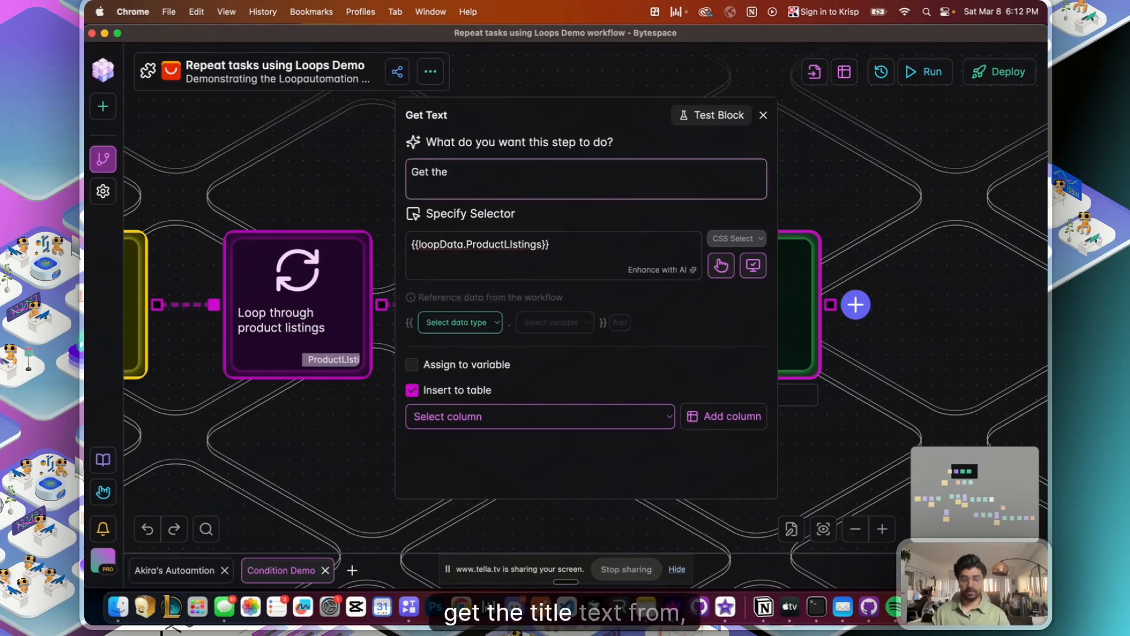
text( t)
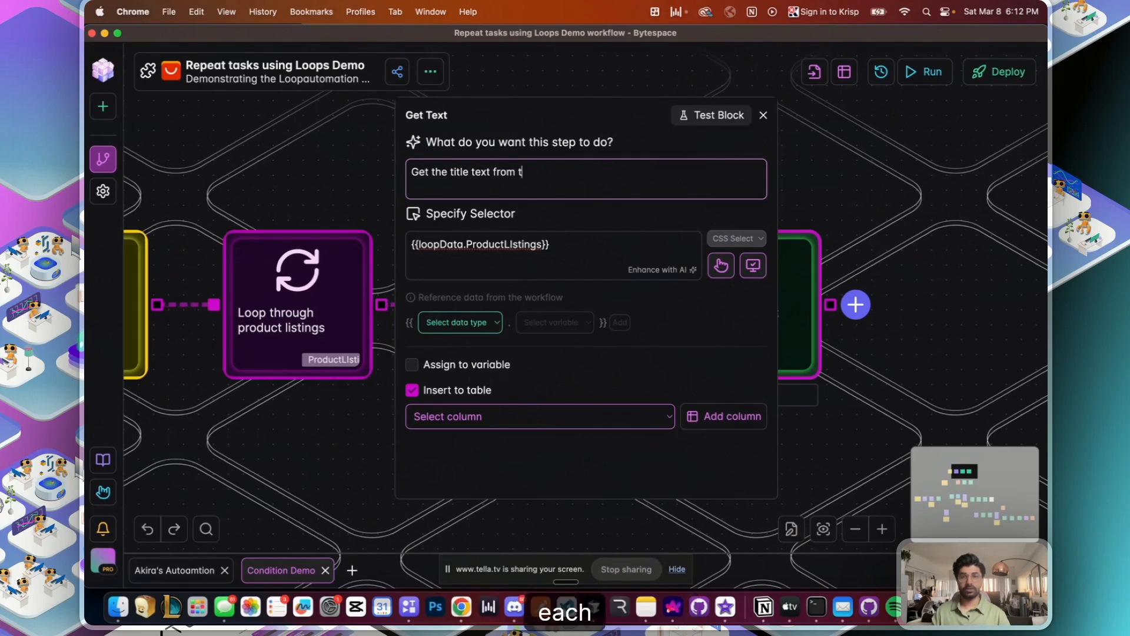
key(BackSpace)
text(each of the listings)
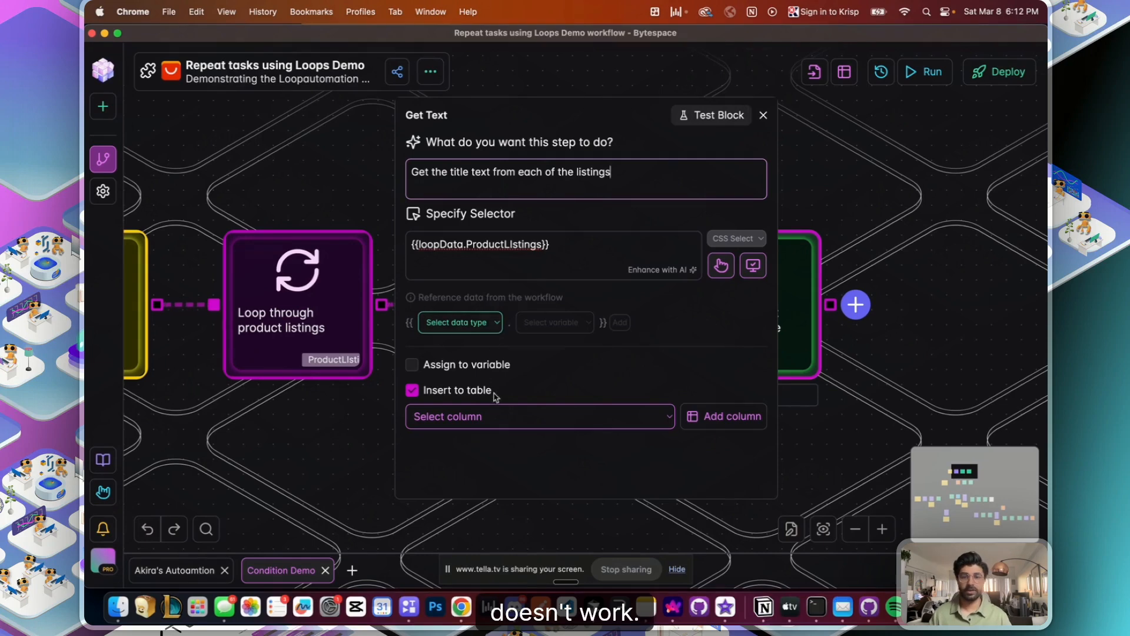
click(487, 416)
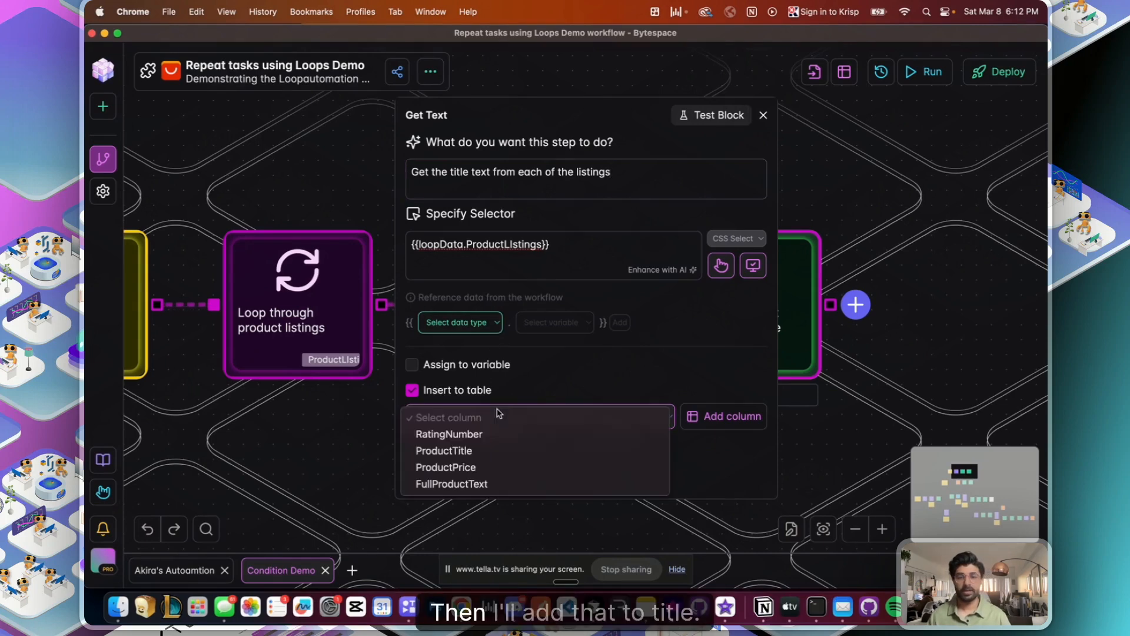
click(479, 451)
Pick the title element within the AliExpress listing cards with the selector tool and copy the "div div.lq_ae" part of its selector
click(721, 268)
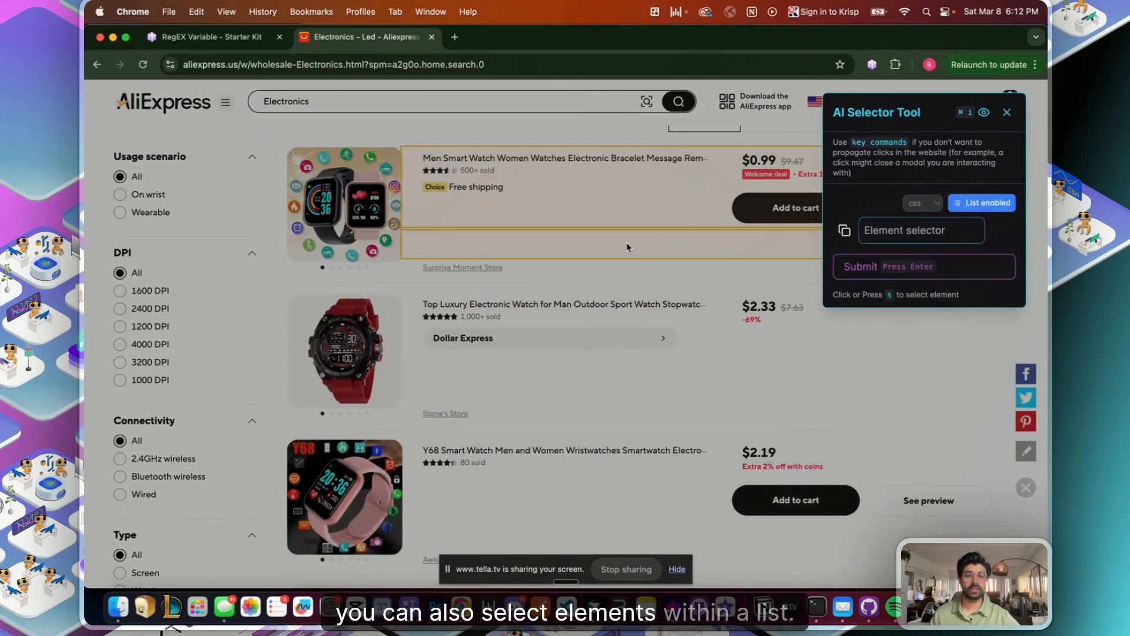
click(676, 282)
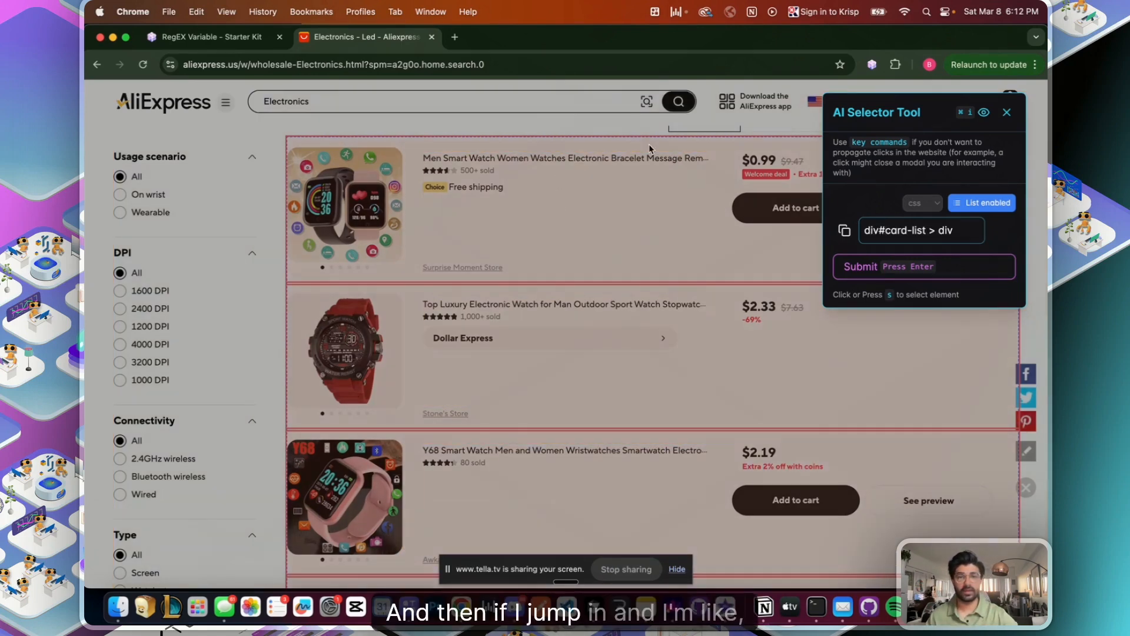
click(708, 159)
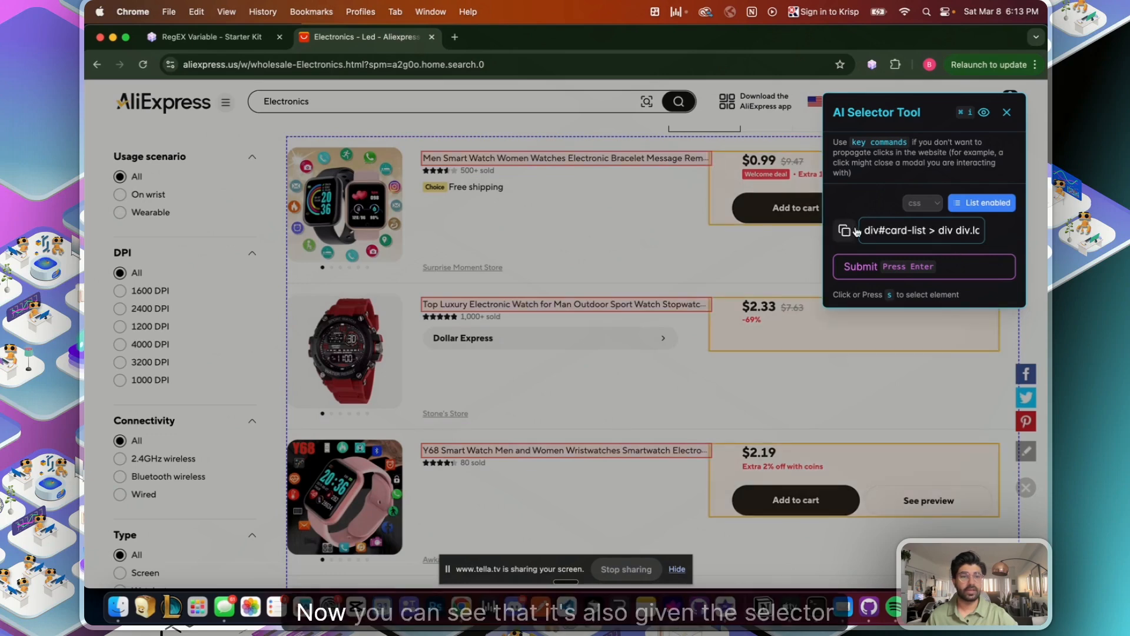
drag(942, 231, 1005, 235)
key(cmd+c)
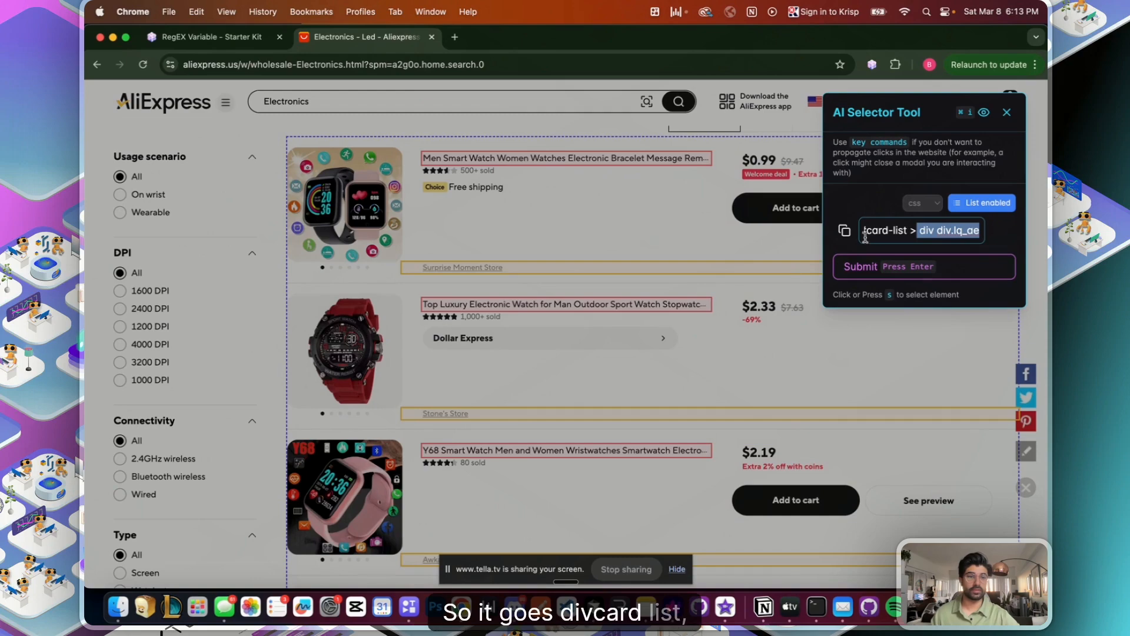
Append "div div.lq_ae" after {{loopData.ProductLIstings}} in the selector of the title Get Text block in Bytespace
key(ctrl+Up)
click(253, 189)
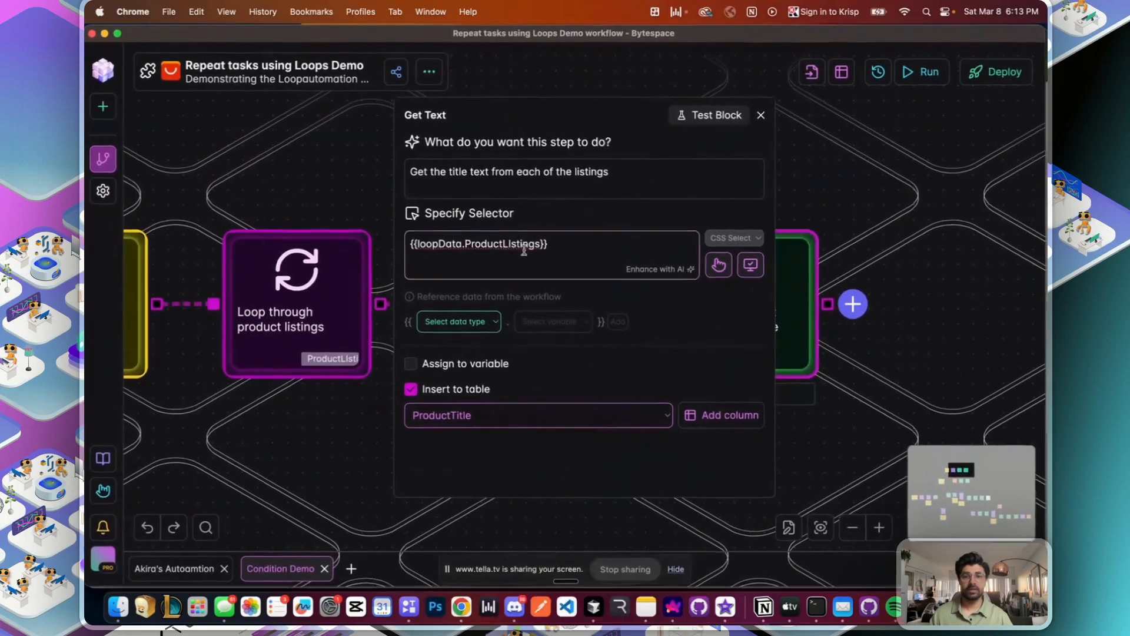
click(554, 247)
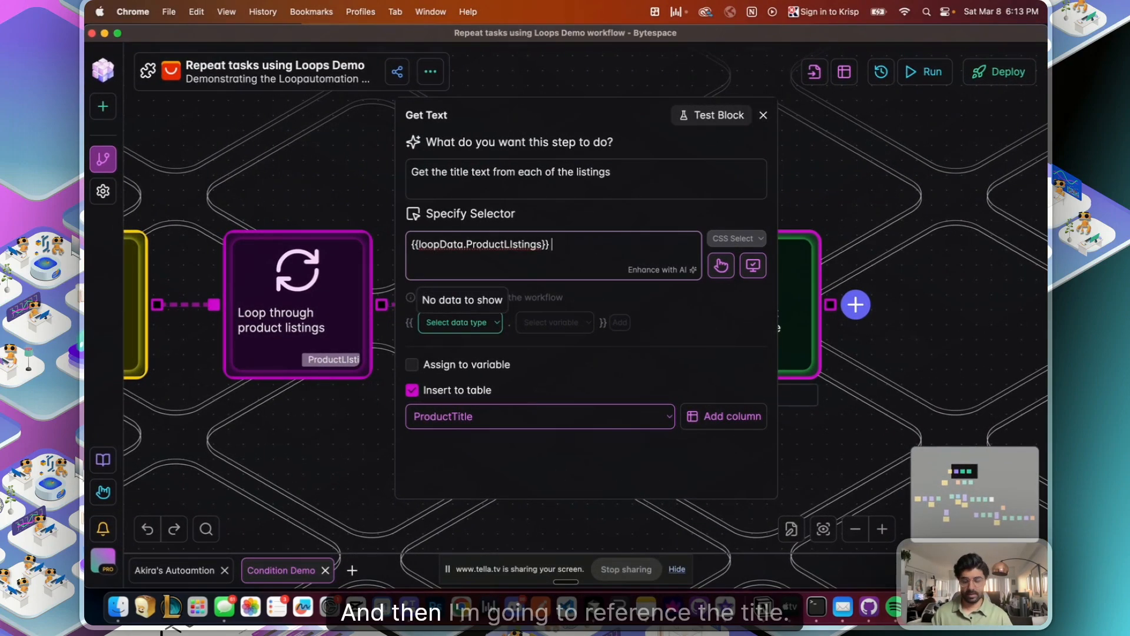
key(cmd+v)
Check the title selector against the AliExpress listings page, return to the workflow and close the Get Text block's settings
click(753, 265)
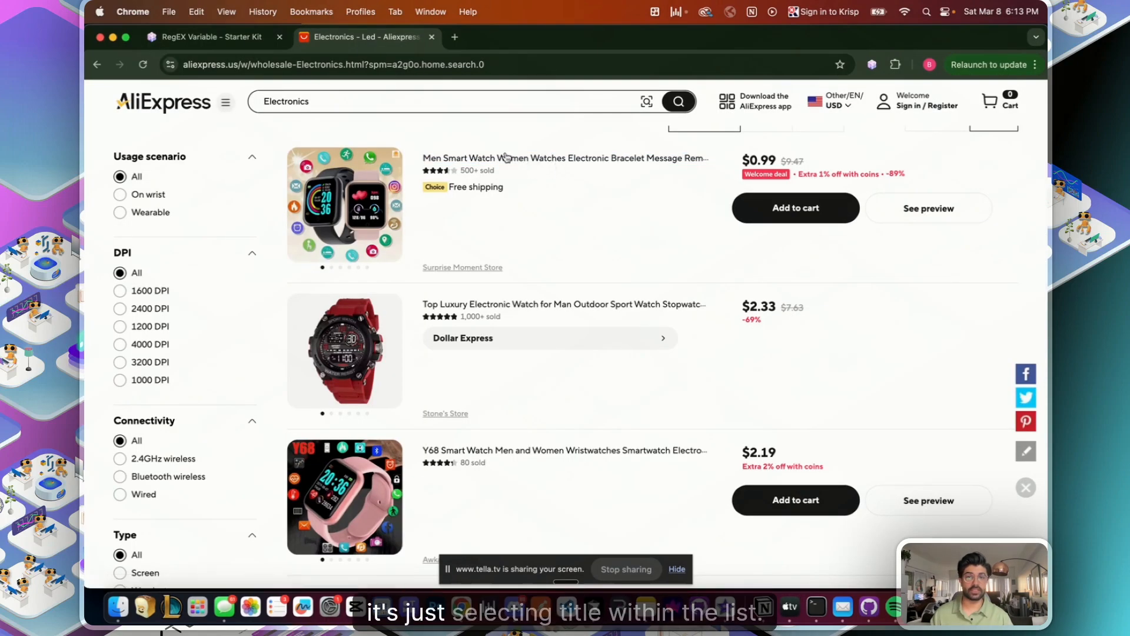
key(ctrl+Up)
click(433, 247)
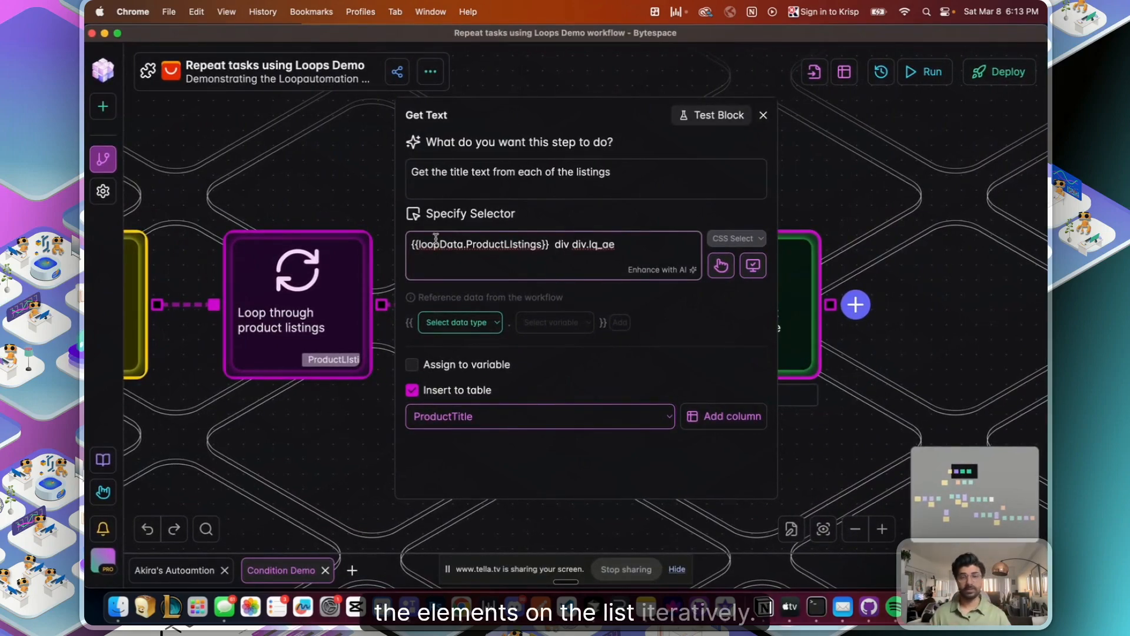
key(Escape)
Add a Loop Breakpoint block after the title Get Text block and set its loop ID to ProductLIstings
click(855, 304)
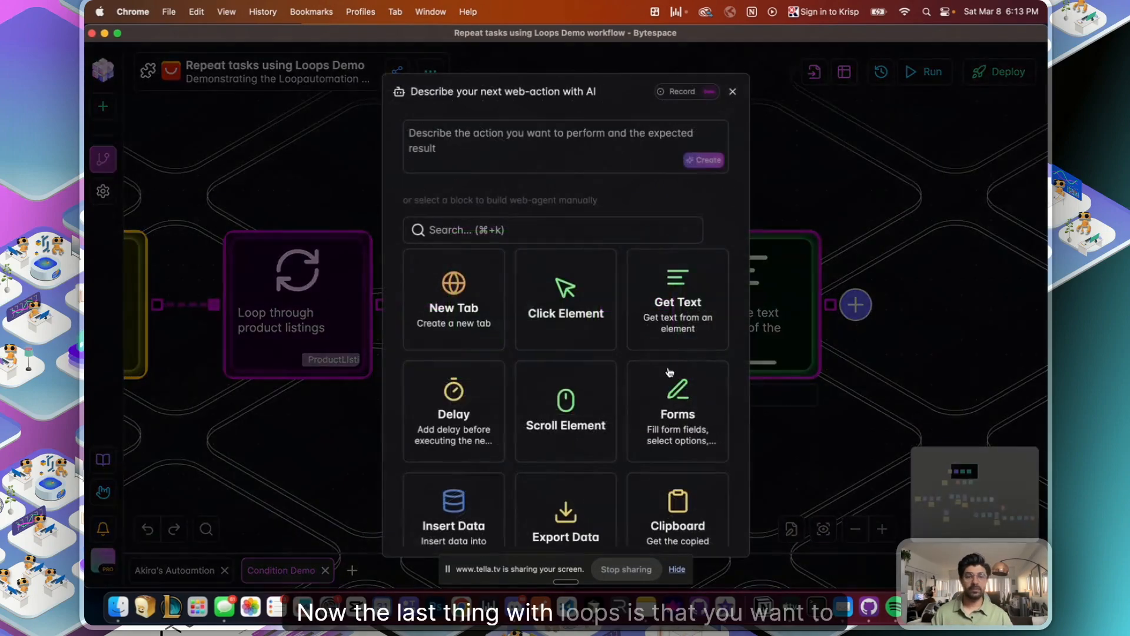
scroll(615, 400, down, 15)
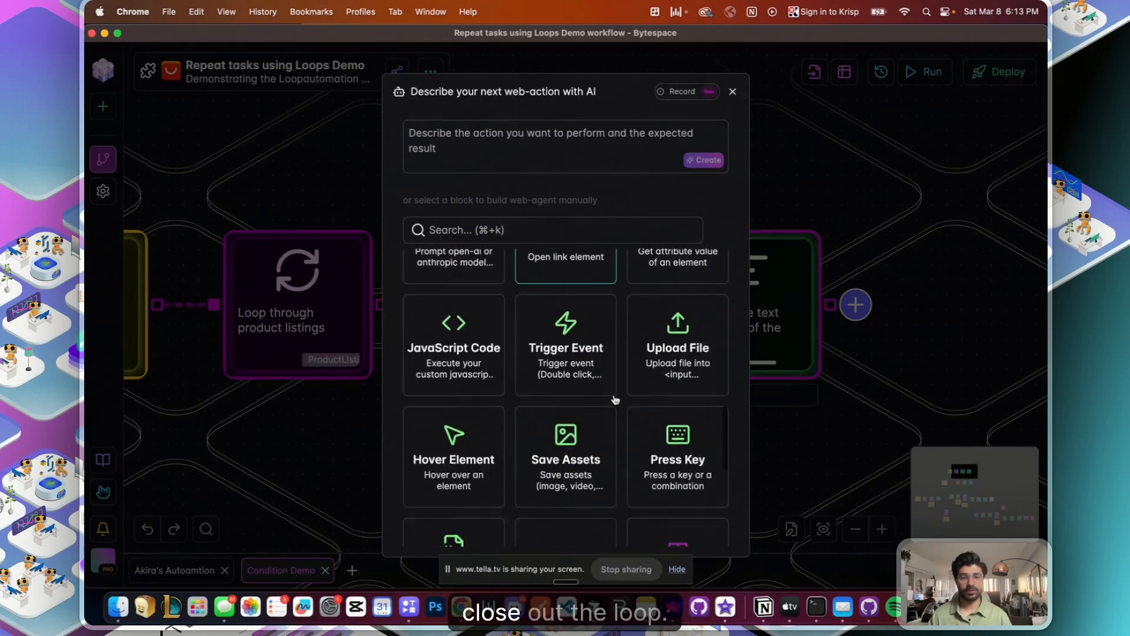
scroll(615, 400, down, 5)
click(454, 432)
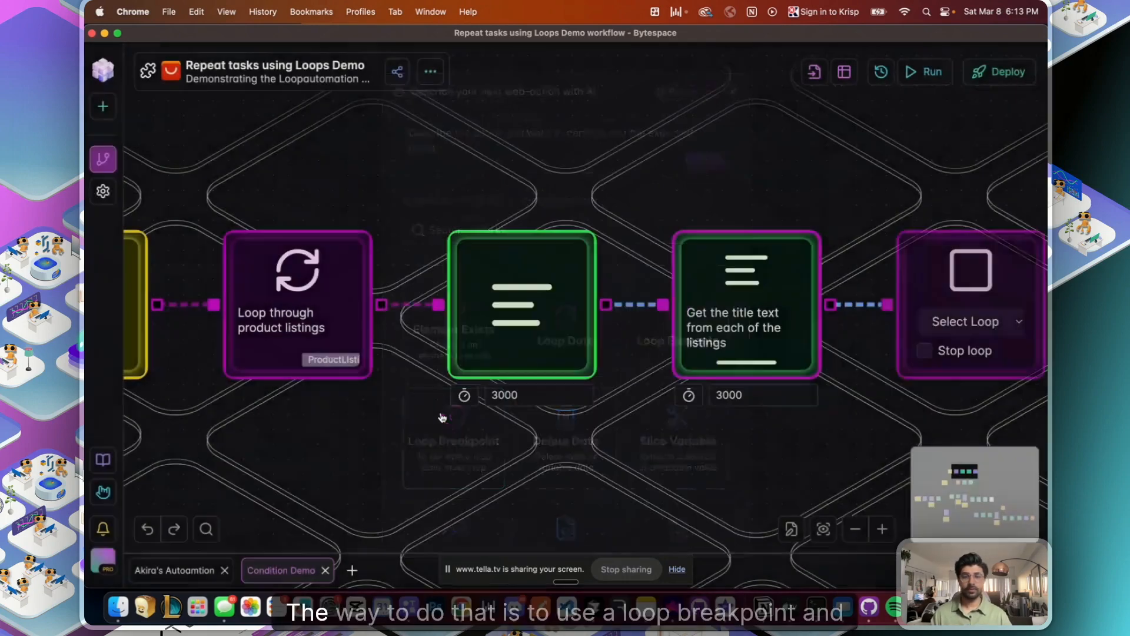
drag(893, 362, 729, 362)
click(804, 322)
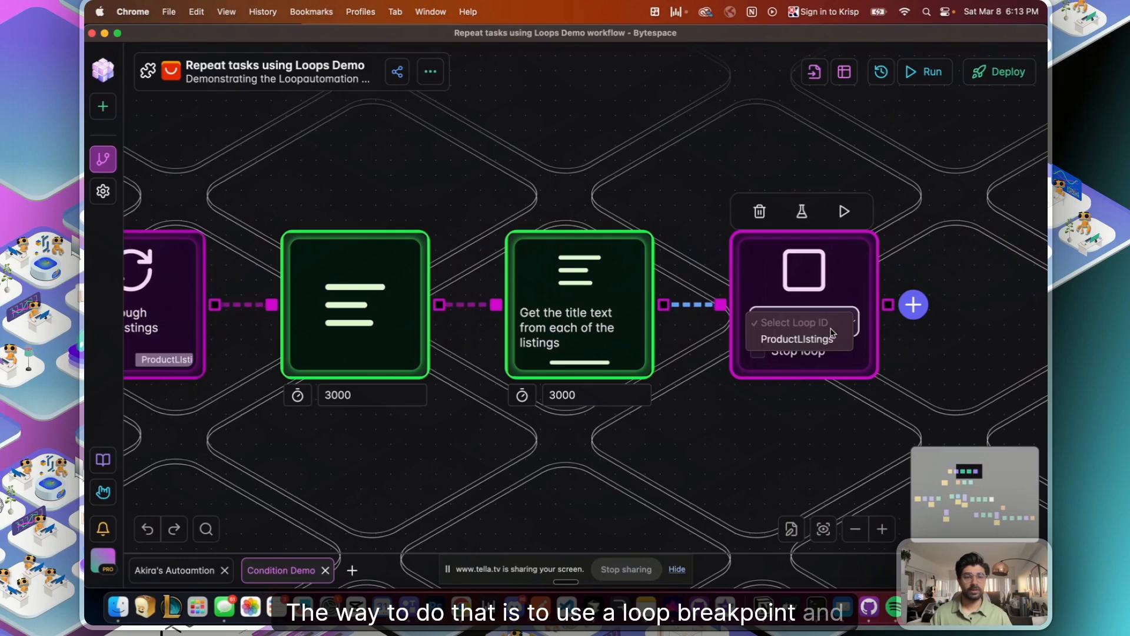
click(813, 339)
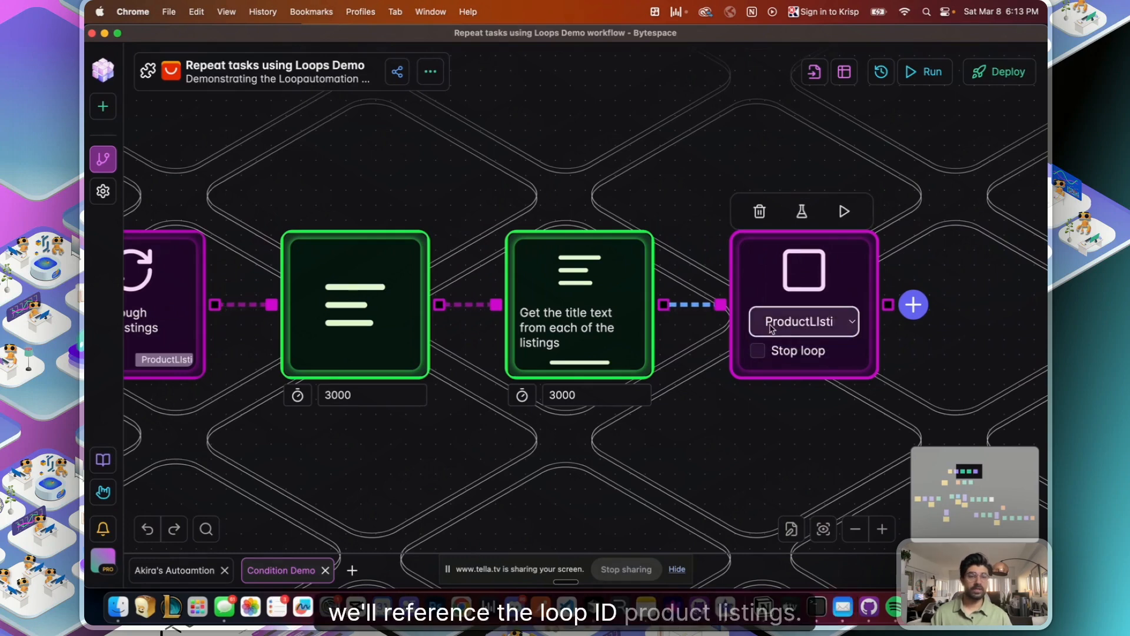
Examine the breakpoint's Stop loop option and the loop block's selector, maximum count and start index
scroll(775, 354, down, 5)
scroll(757, 377, up, 6)
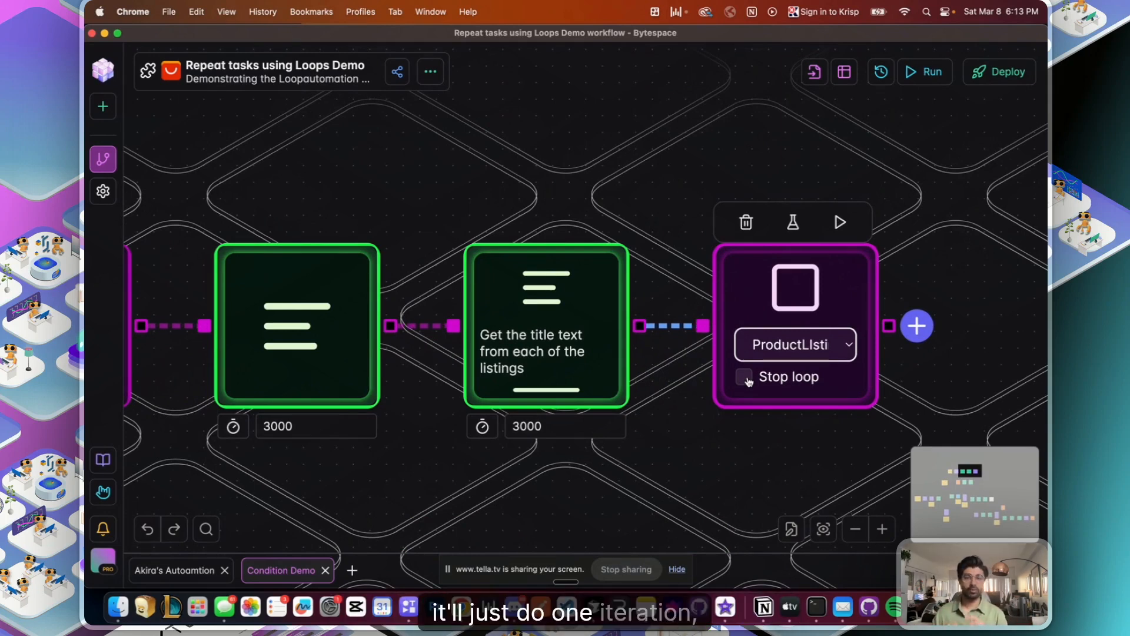
scroll(129, 369, down, 3)
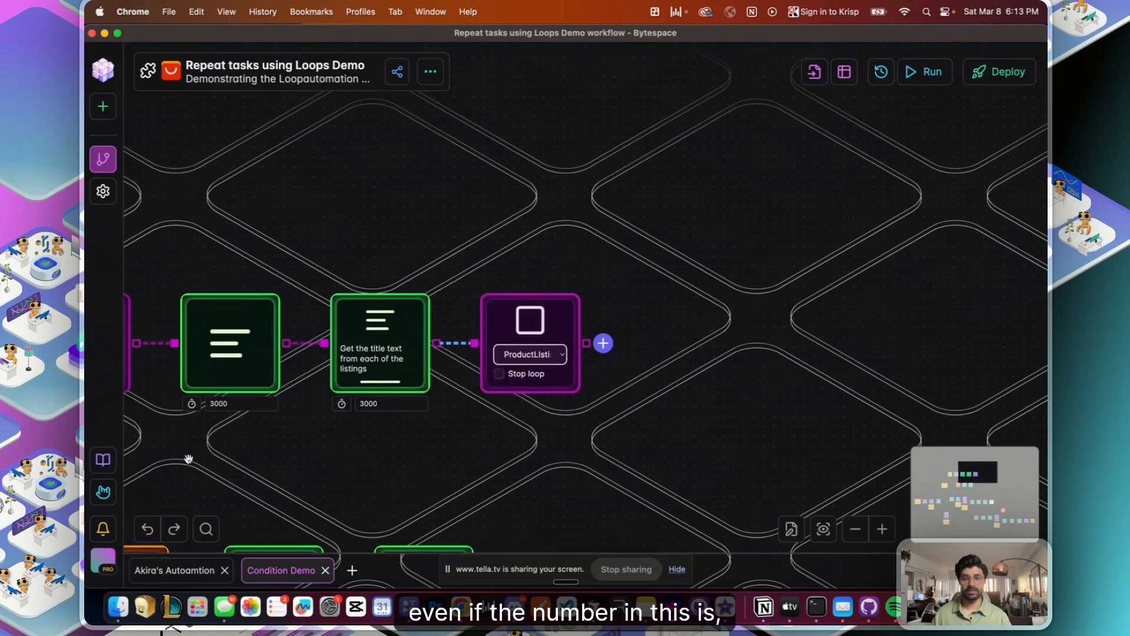
drag(389, 454, 501, 459)
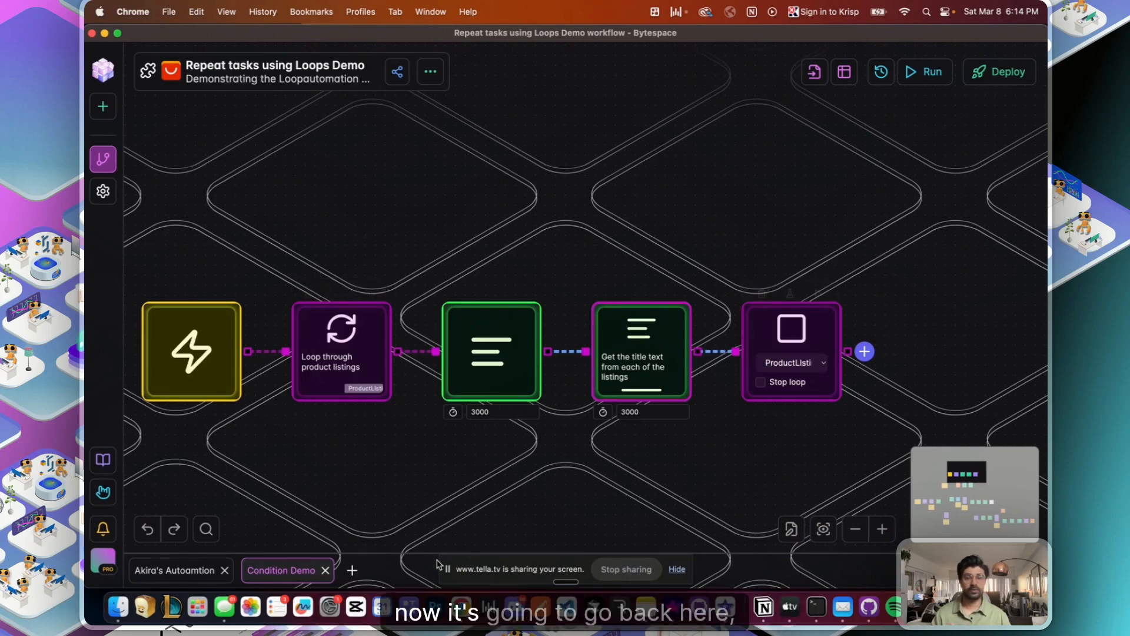
double_click(372, 362)
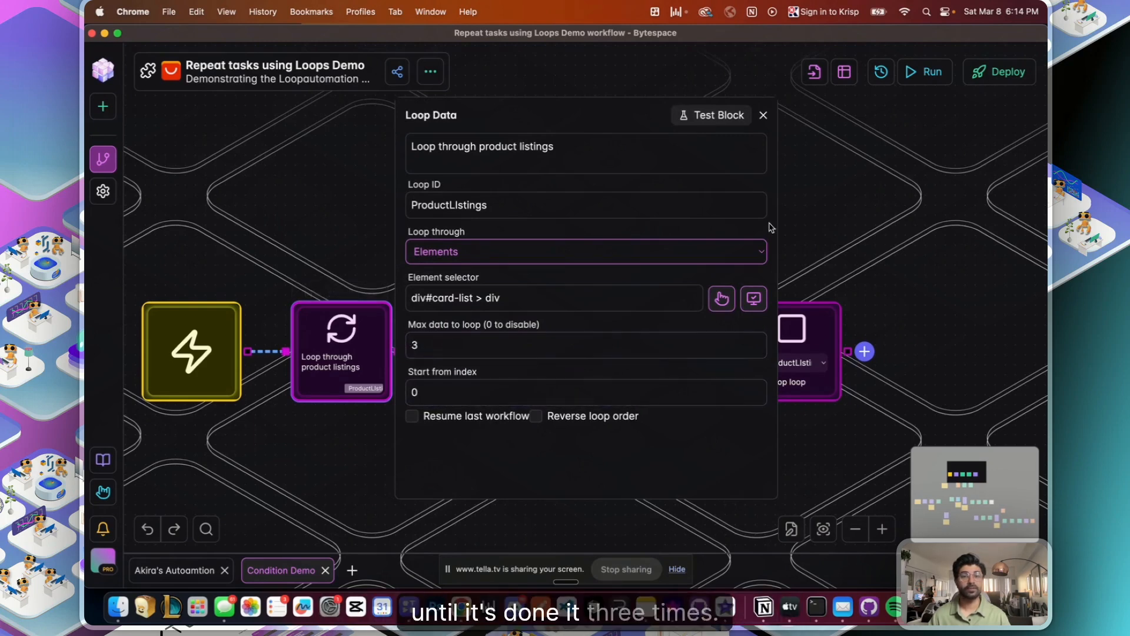
click(764, 117)
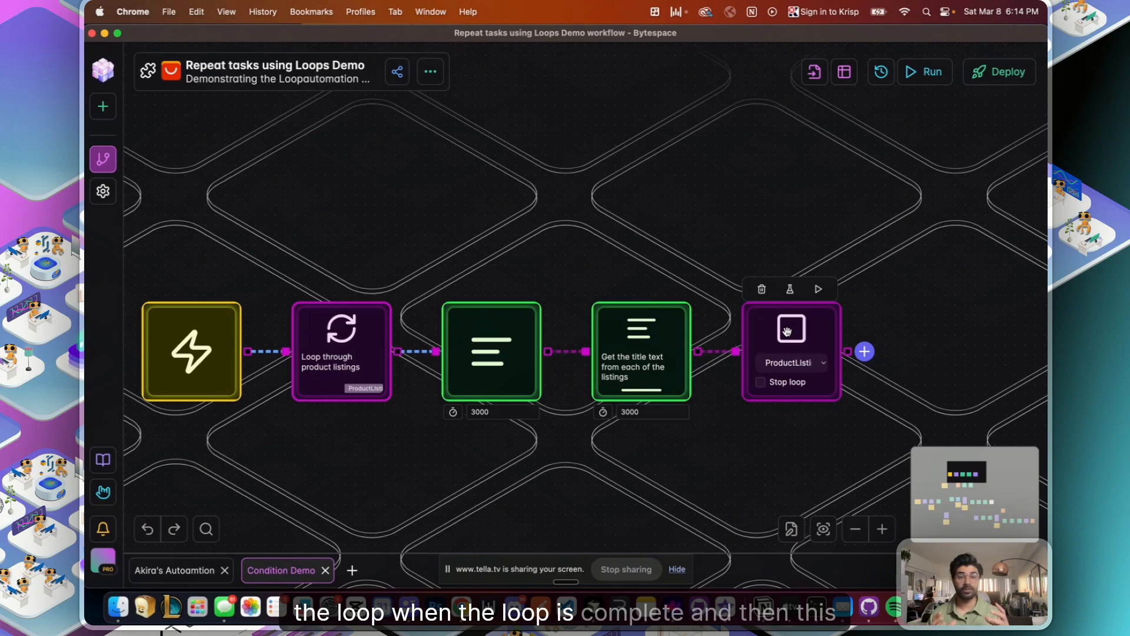
double_click(347, 345)
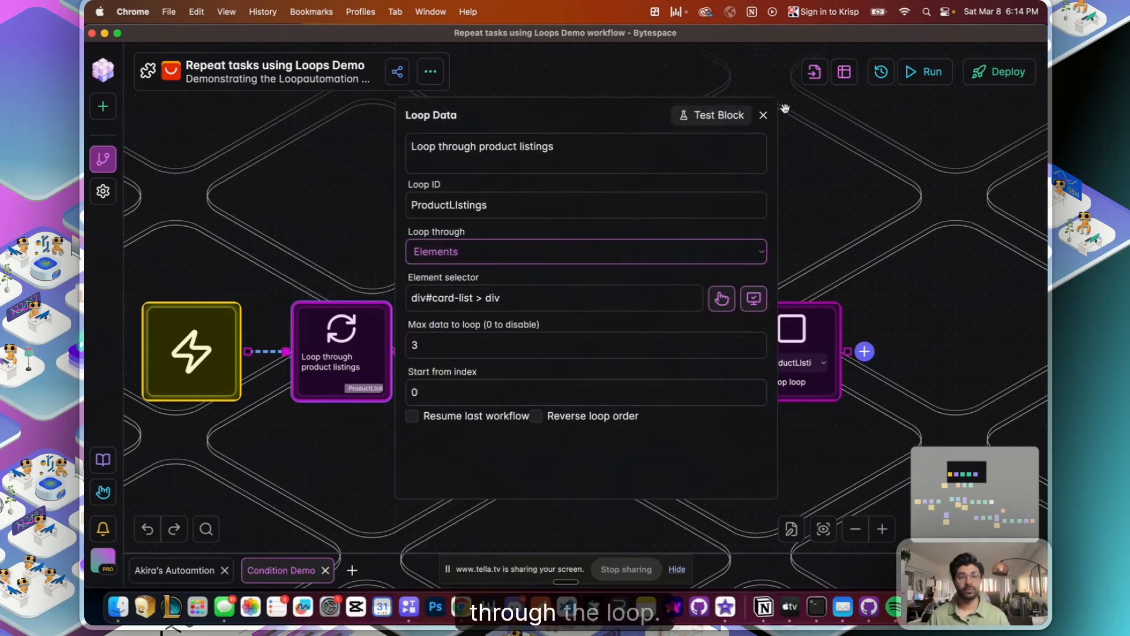
click(763, 114)
Run the loop workflow from its trigger block on the AliExpress listings page
drag(330, 251, 532, 250)
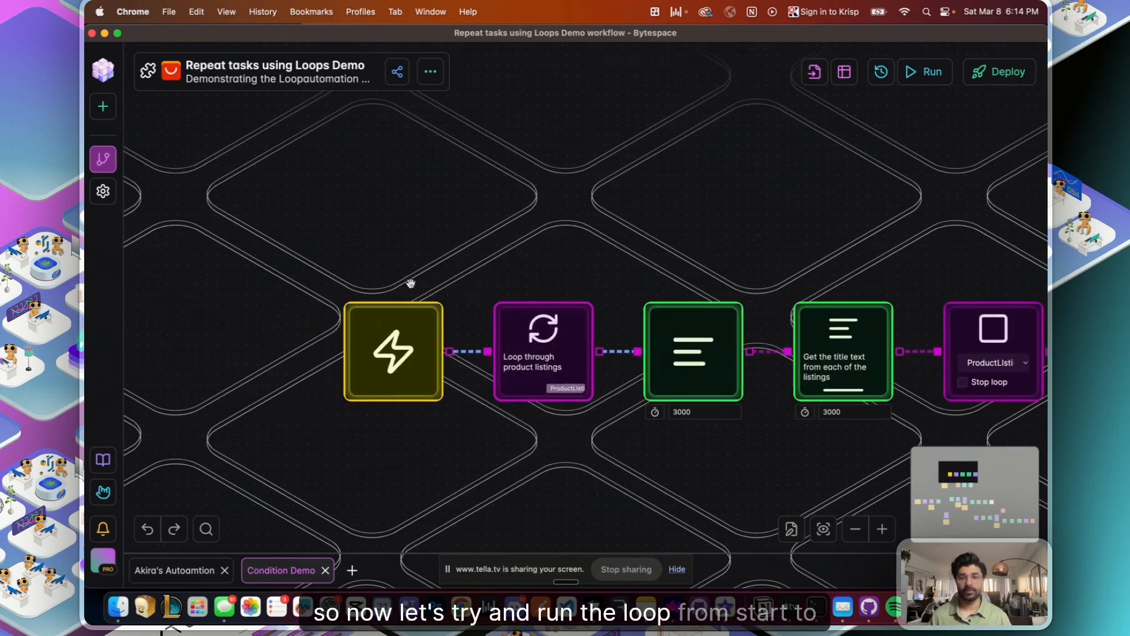
mouse_move(393, 288)
click(398, 297)
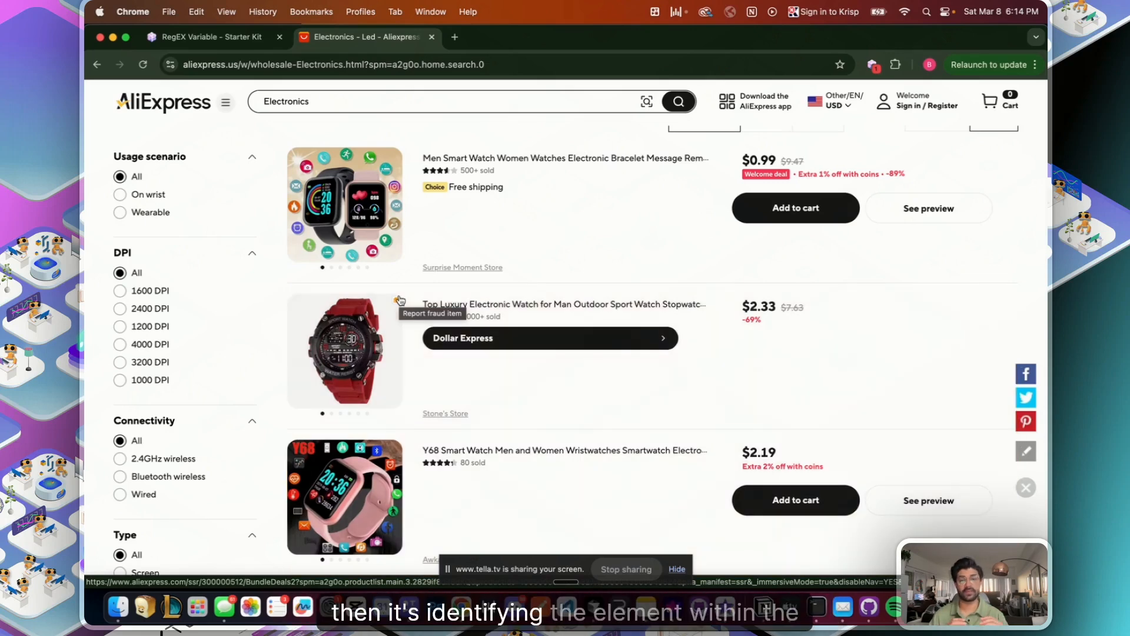
Review the latest Repeat tasks using Loops Demo run in the Bytespace logs, including its extracted table data, and close the logs
key(ctrl+Up)
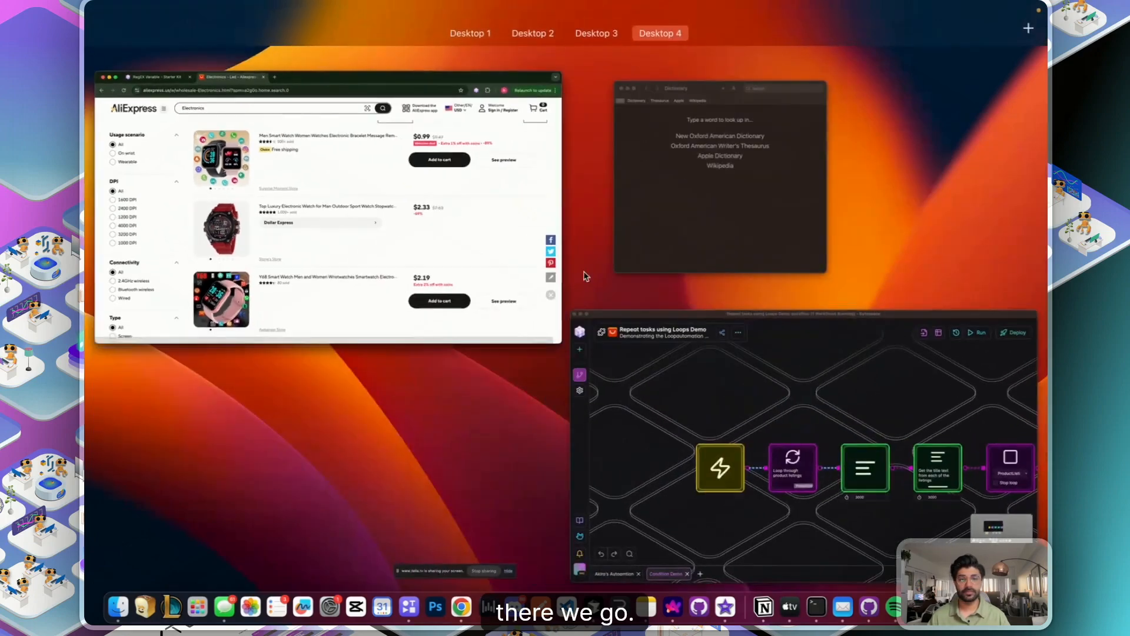
click(695, 392)
drag(751, 464, 517, 463)
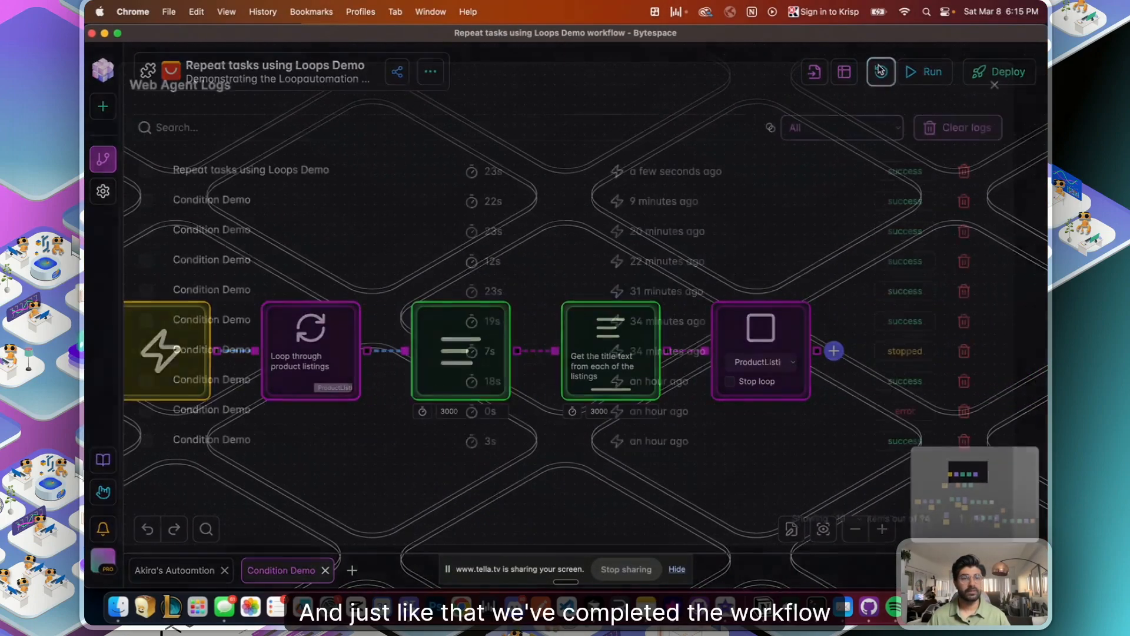
click(881, 71)
click(204, 172)
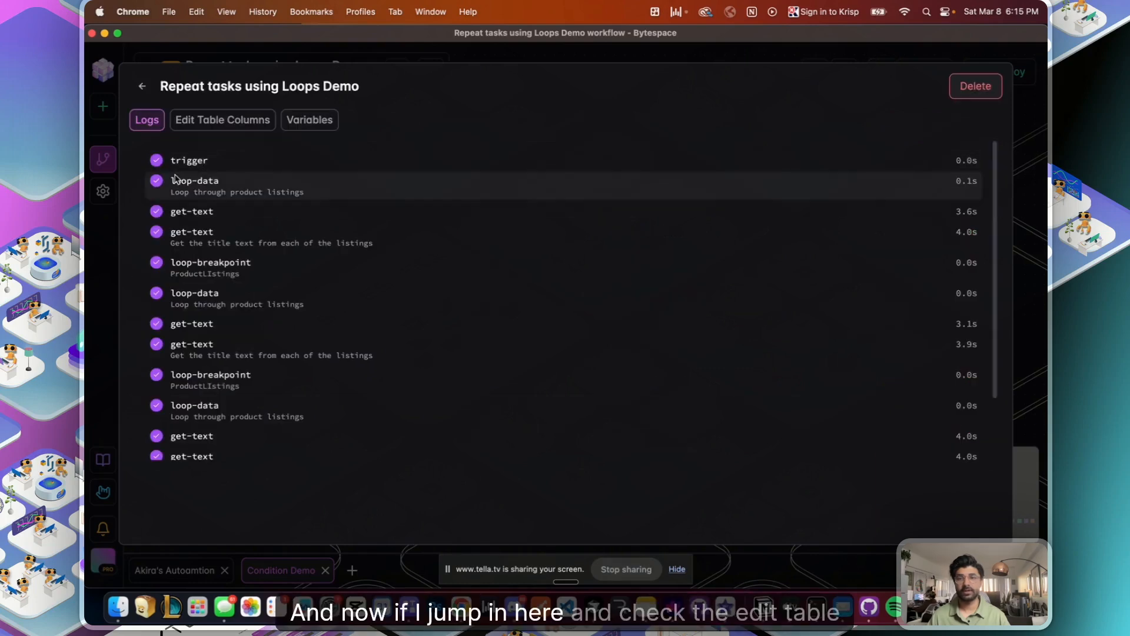
click(246, 124)
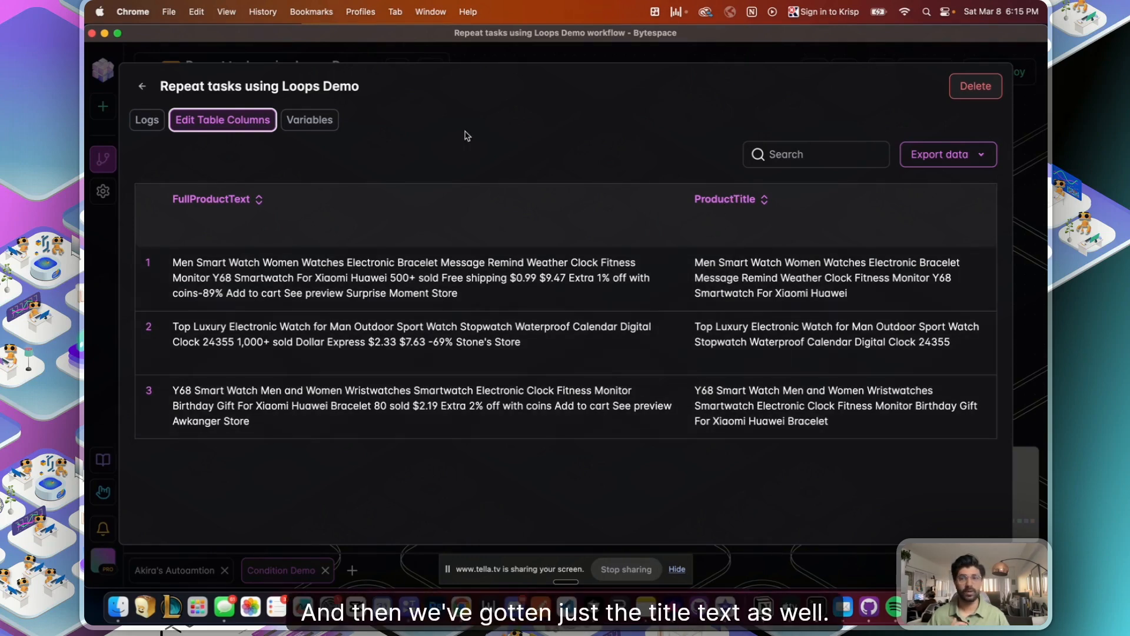
click(143, 86)
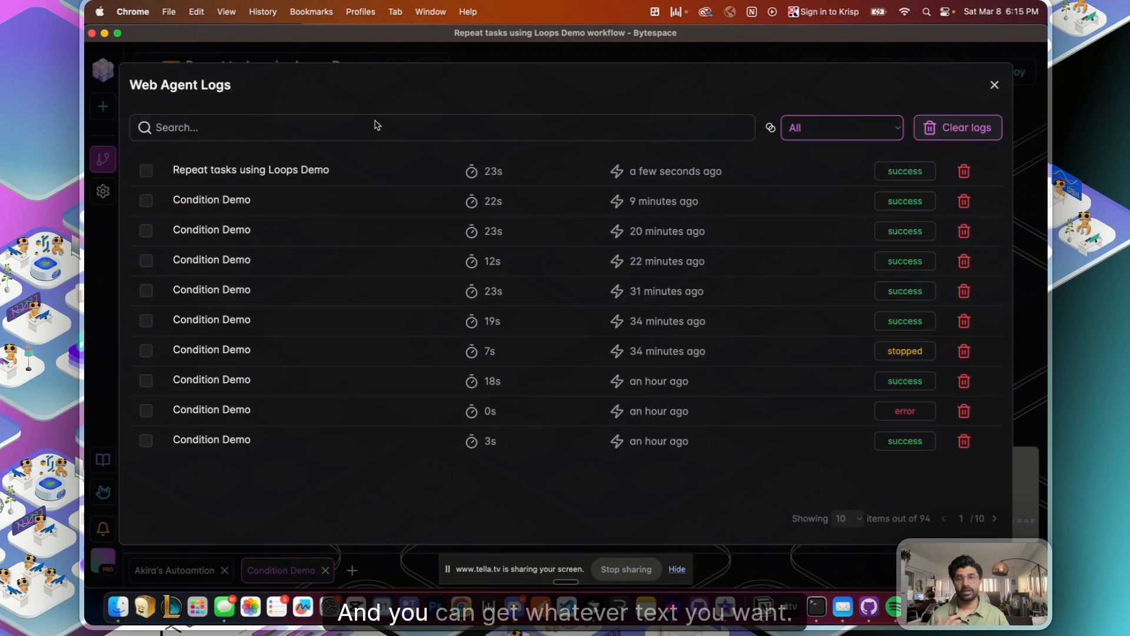
click(991, 87)
Examine the AliExpress product listings and the full scraping automation further down the workflow canvas
key(ctrl+Up)
click(353, 223)
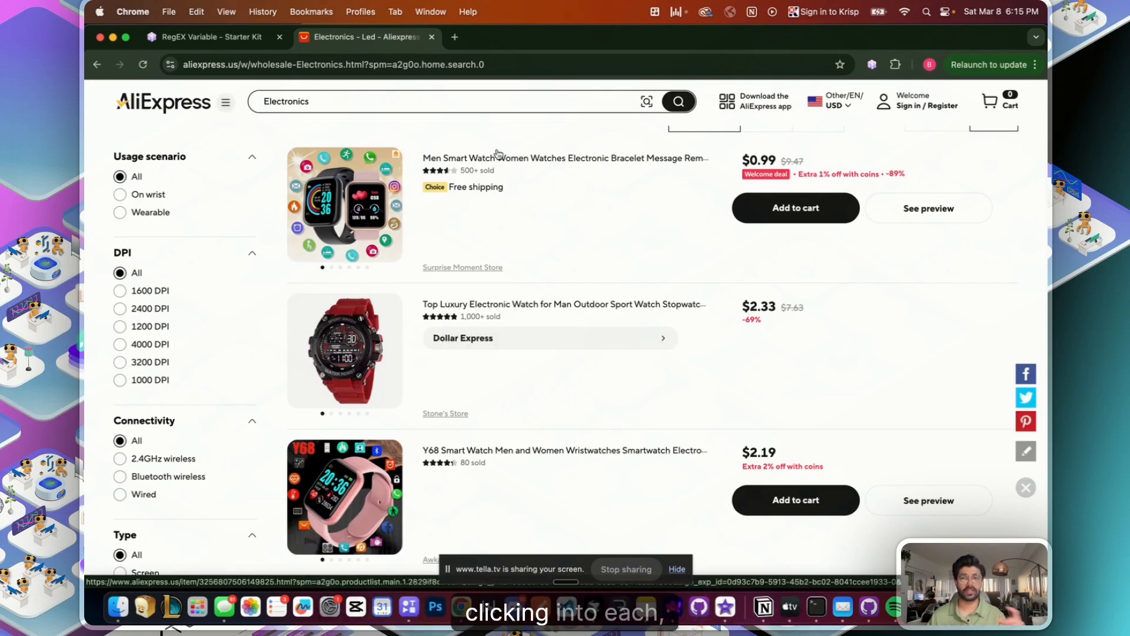
key(ctrl+Up)
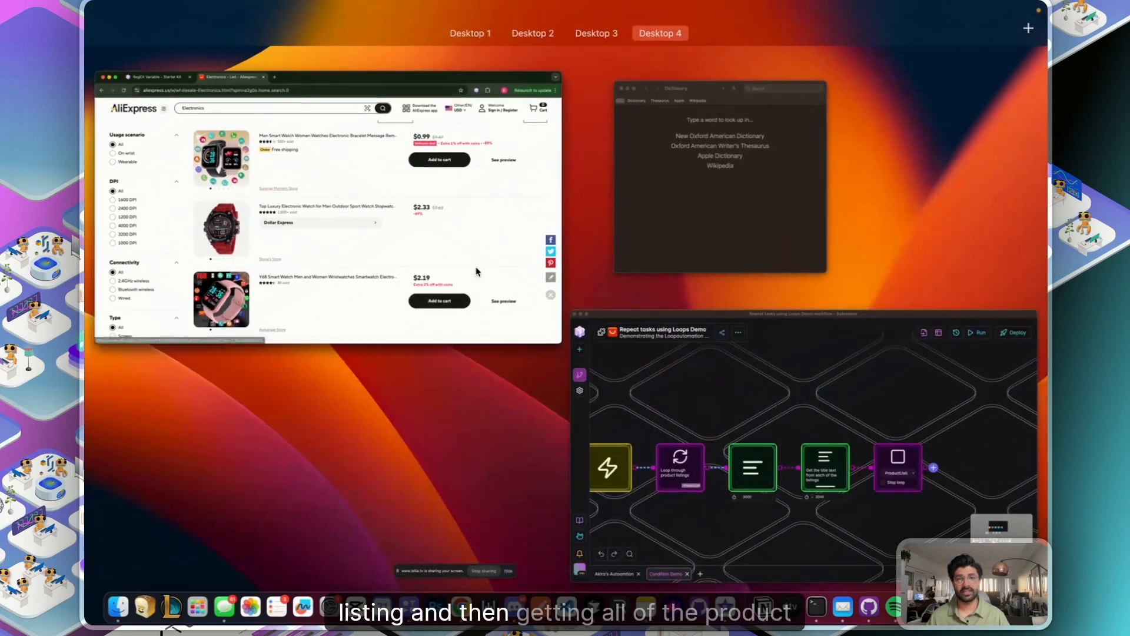
click(656, 401)
drag(505, 441, 658, 417)
scroll(657, 417, down, 5)
drag(749, 449, 690, 129)
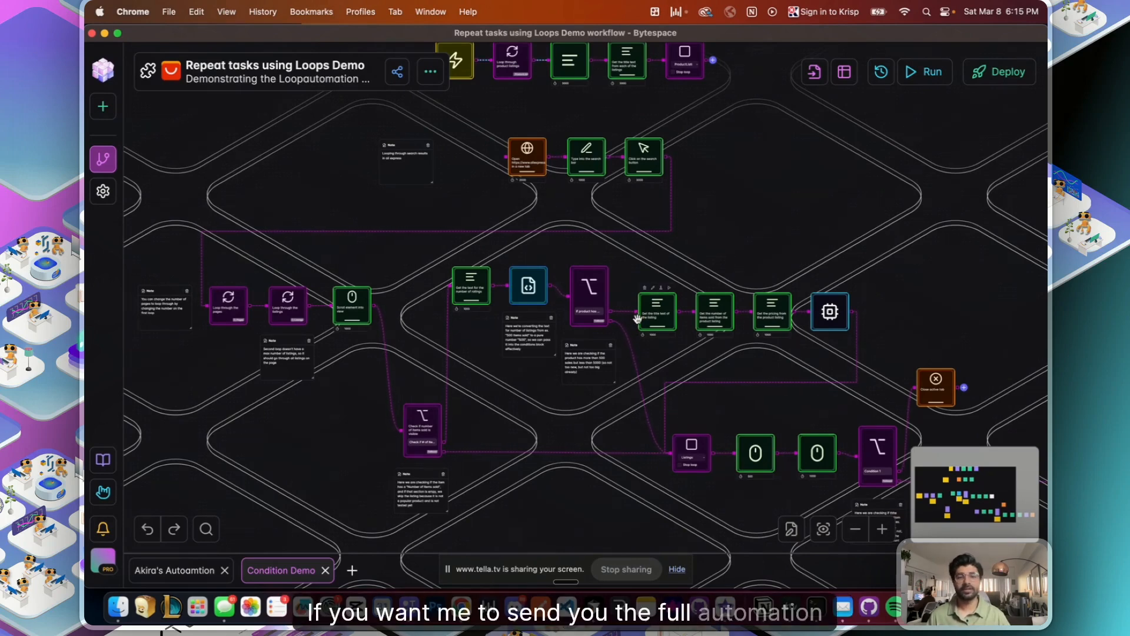
key(ctrl+Up)
click(432, 252)
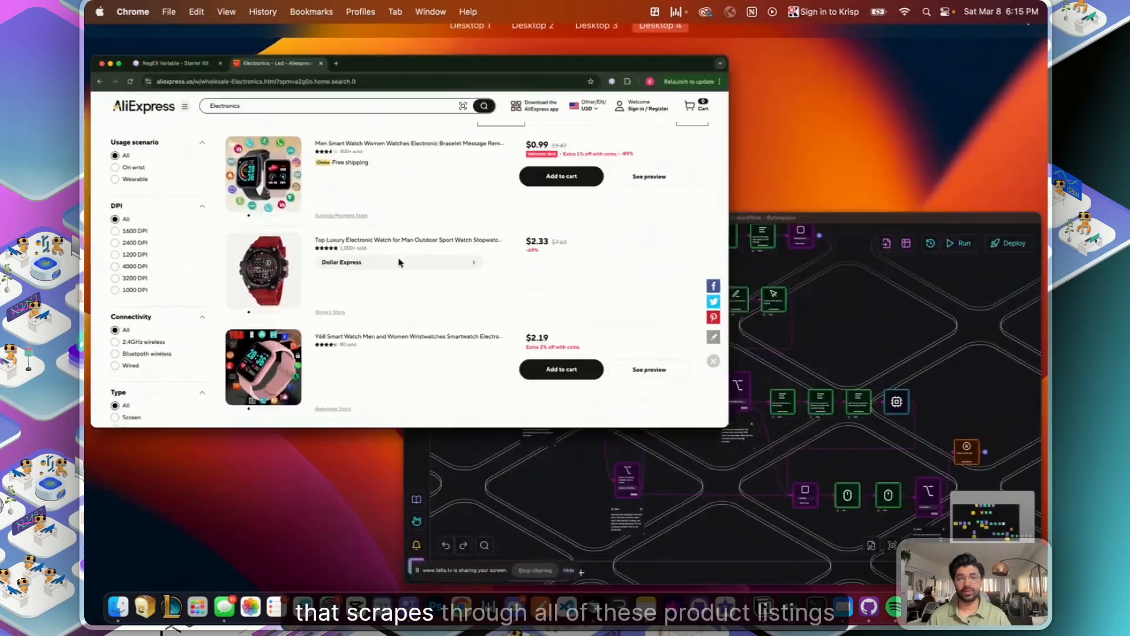